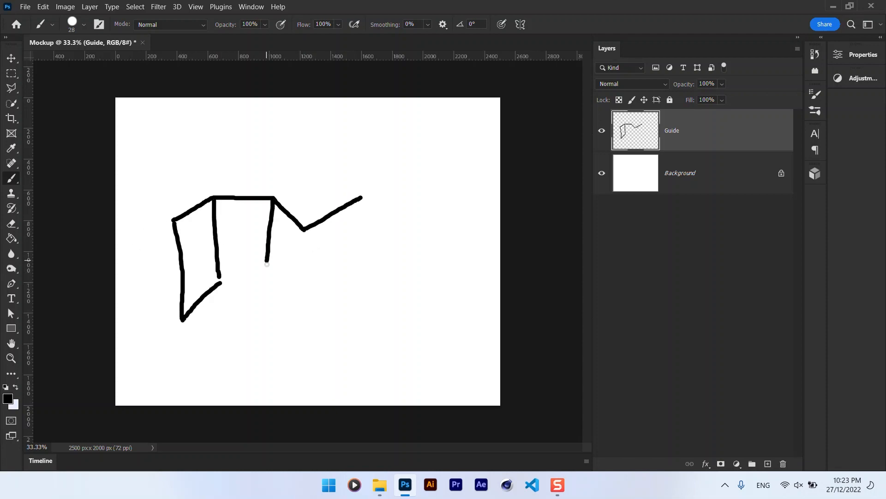
Step: Finish the freehand black brush outline of the folded panels on the Guide layer, and lock and hide that layer
{"action": "left_click_drag", "start_coordinate": [266, 276], "coordinate": [296, 302]}
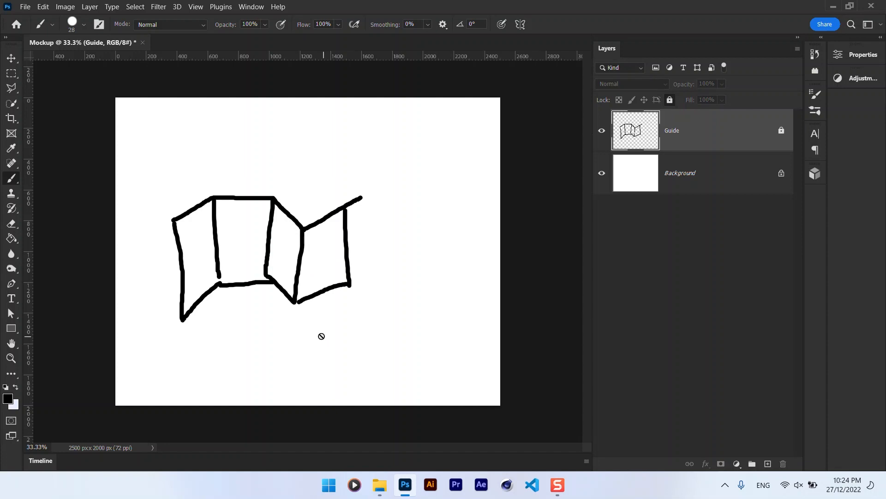
{"action": "left_click", "coordinate": [602, 130]}
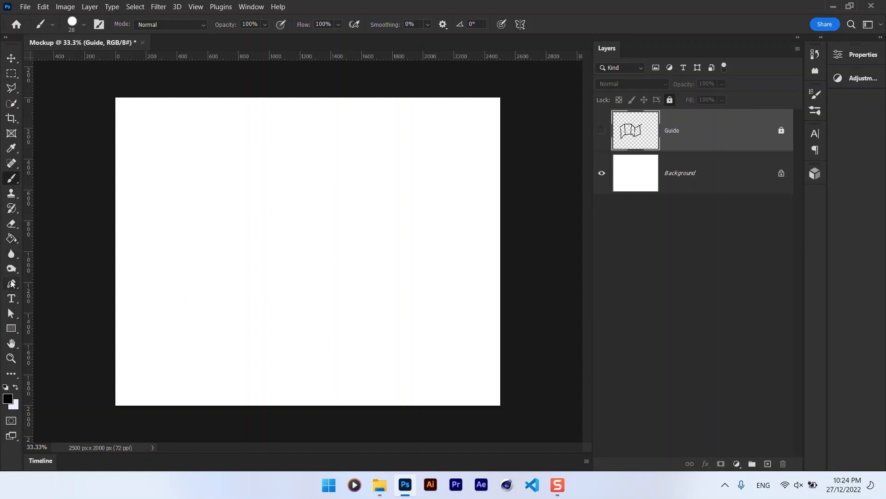
Step: Draw a black-filled rectangle shape about 546 × 856 px in the left part of the canvas
{"action": "left_click", "coordinate": [10, 329]}
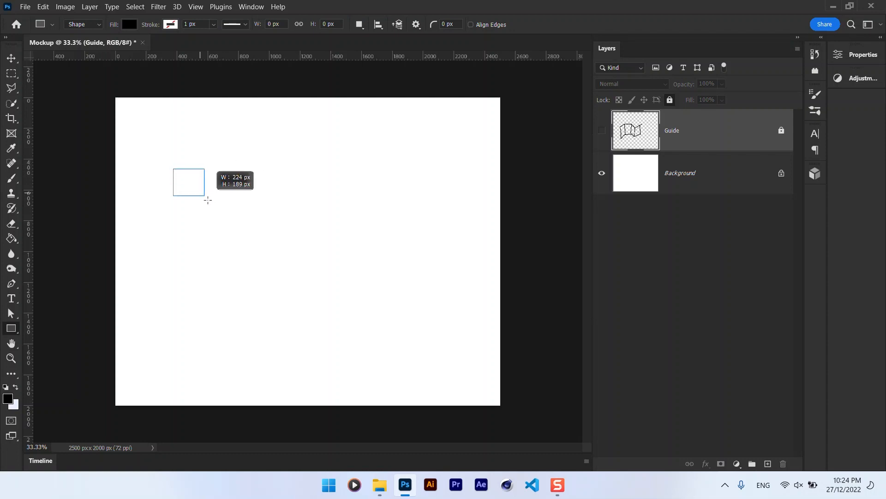
{"action": "left_click_drag", "start_coordinate": [250, 288], "coordinate": [258, 300]}
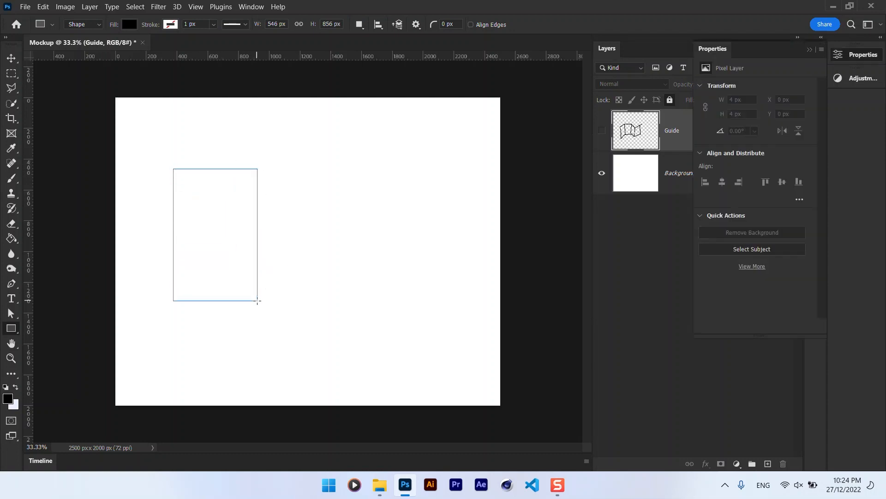
{"action": "key", "text": "v"}
{"action": "left_click", "coordinate": [11, 329]}
Step: Set the rectangle's width to 391 px and its height to 766 px
{"action": "left_click_drag", "start_coordinate": [278, 24], "coordinate": [267, 25]}
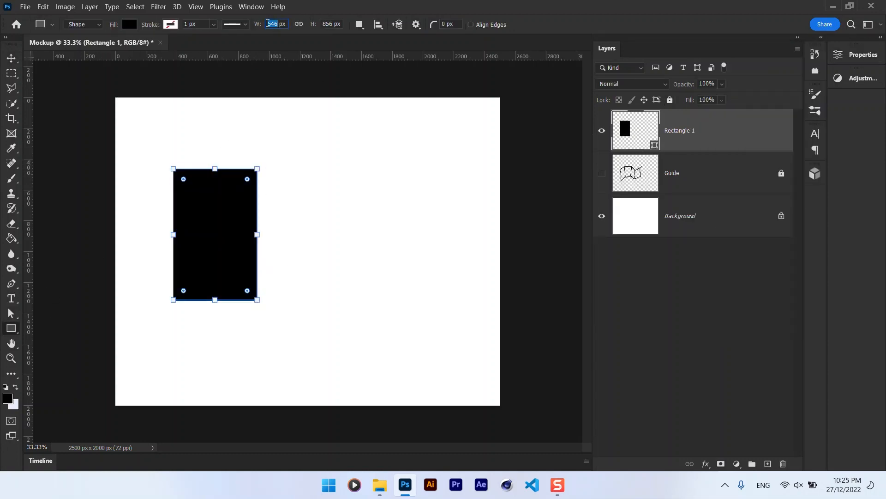
{"action": "type", "text": "391"}
{"action": "key", "text": "Tab"}
{"action": "type", "text": "766"}
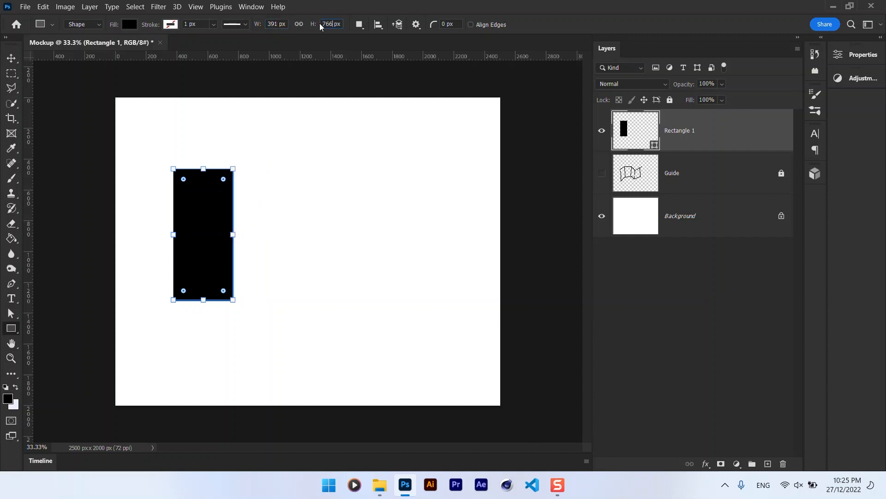
{"action": "key", "text": "Return"}
Step: Duplicate the rectangle layer three times so there are four stacked copies
{"action": "left_click", "coordinate": [10, 60]}
{"action": "left_click", "coordinate": [383, 273], "text": "ctrl"}
{"action": "scroll", "coordinate": [224, 238], "scroll_direction": "up", "scroll_amount": 3}
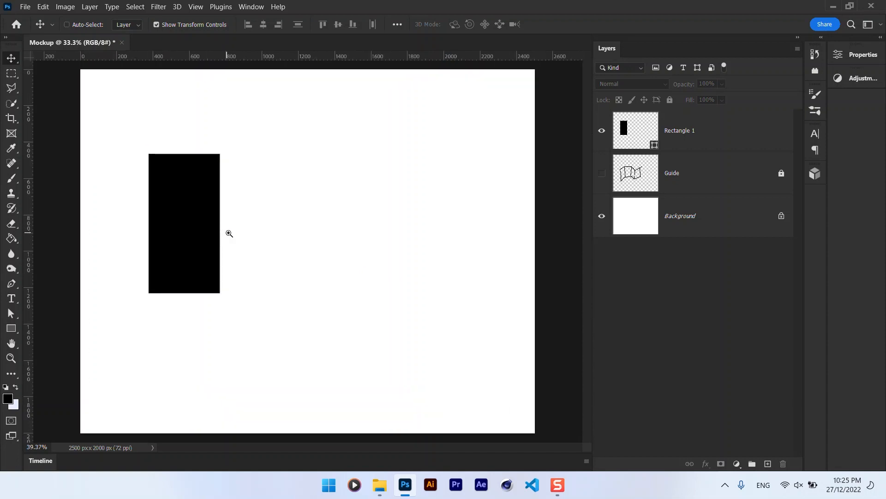
{"action": "left_click", "coordinate": [213, 243], "text": "ctrl"}
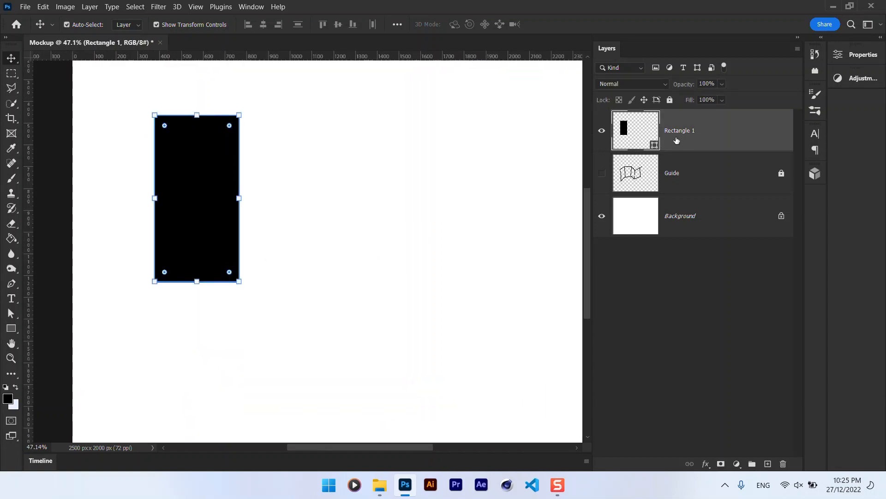
{"action": "left_click_drag", "start_coordinate": [724, 140], "coordinate": [767, 463]}
{"action": "left_click_drag", "start_coordinate": [723, 138], "coordinate": [766, 462]}
Step: Rename the four rectangle layers p1, p2, p3 and p4 from the lowest to the uppermost
{"action": "left_click", "coordinate": [679, 259]}
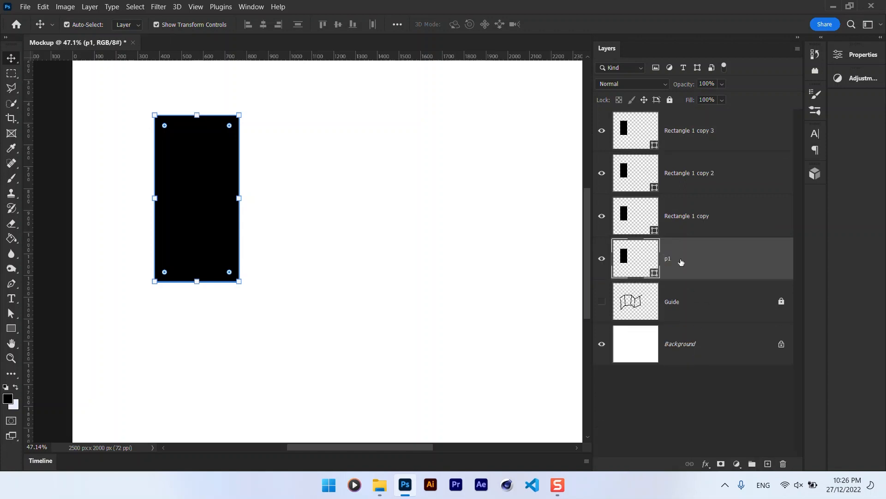
{"action": "double_click", "coordinate": [681, 217]}
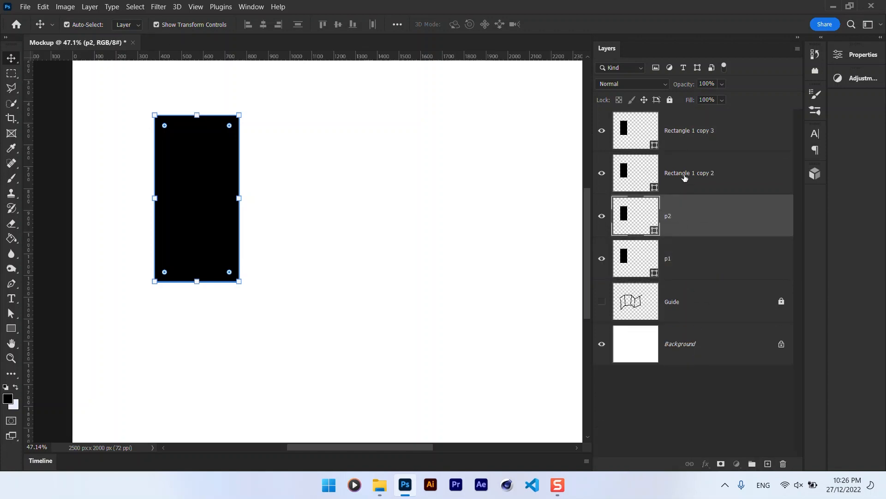
{"action": "double_click", "coordinate": [684, 174]}
{"action": "left_click", "coordinate": [690, 135]}
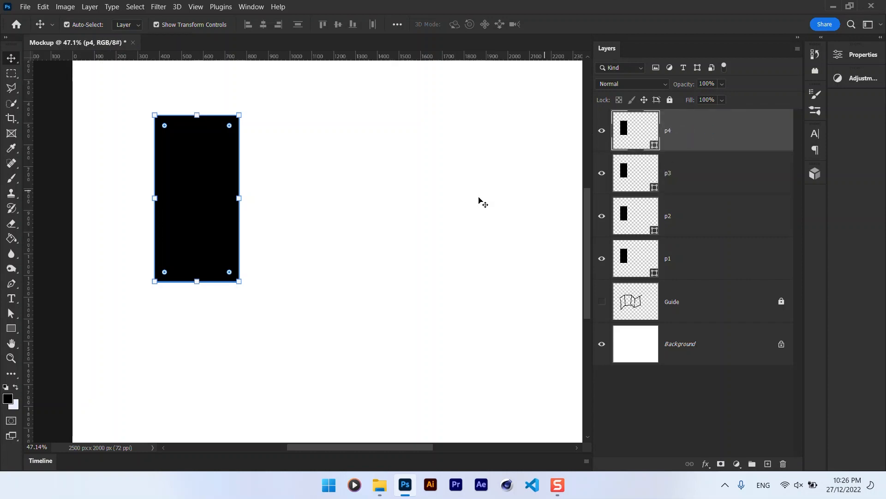
Step: Change the fill colour of p1 to a muted red and of p2 to teal
{"action": "double_click", "coordinate": [654, 246]}
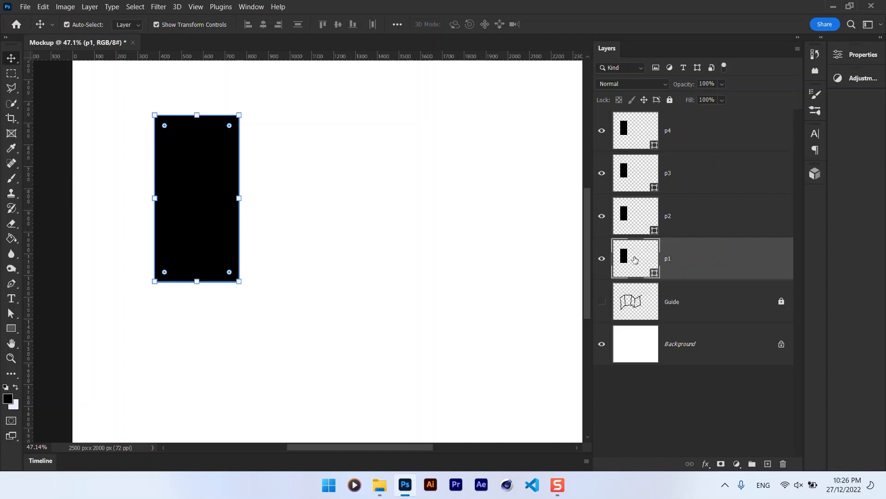
{"action": "left_click", "coordinate": [823, 160]}
{"action": "double_click", "coordinate": [654, 208]}
{"action": "left_click", "coordinate": [737, 248]}
{"action": "left_click", "coordinate": [820, 165]}
Step: Change the fill colour of p3 to olive green and of p4 to purple #ae78c4
{"action": "double_click", "coordinate": [631, 180]}
{"action": "left_click", "coordinate": [740, 284]}
{"action": "left_click_drag", "start_coordinate": [668, 229], "coordinate": [665, 223]}
{"action": "left_click", "coordinate": [810, 162]}
{"action": "double_click", "coordinate": [637, 138]}
{"action": "left_click", "coordinate": [739, 196]}
{"action": "left_click", "coordinate": [652, 196]}
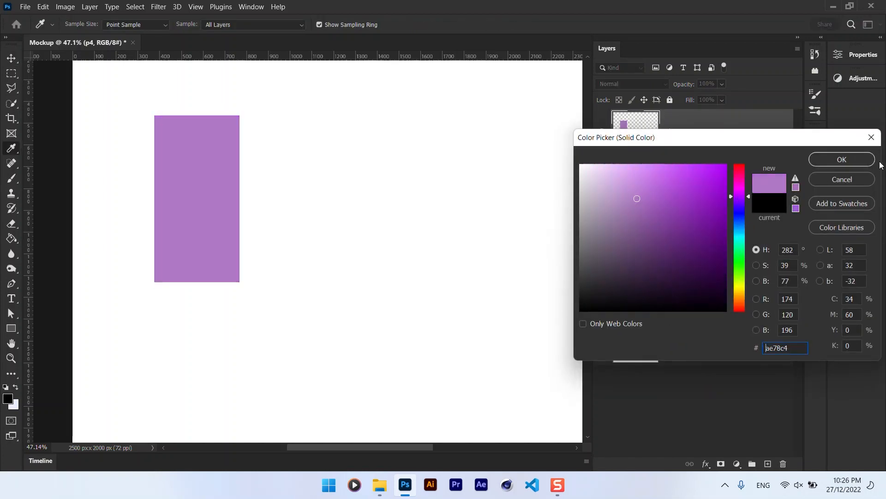
{"action": "left_click", "coordinate": [842, 160]}
Step: Arrange the four coloured rectangles edge to edge in a row, ordered p1, p2, p3, p4 from left to right
{"action": "scroll", "coordinate": [225, 199], "scroll_direction": "up", "scroll_amount": 1}
{"action": "left_click_drag", "start_coordinate": [202, 185], "coordinate": [396, 188]}
{"action": "left_click", "coordinate": [222, 193]}
{"action": "left_click_drag", "start_coordinate": [222, 193], "coordinate": [307, 193]}
{"action": "left_click_drag", "start_coordinate": [182, 211], "coordinate": [166, 211]}
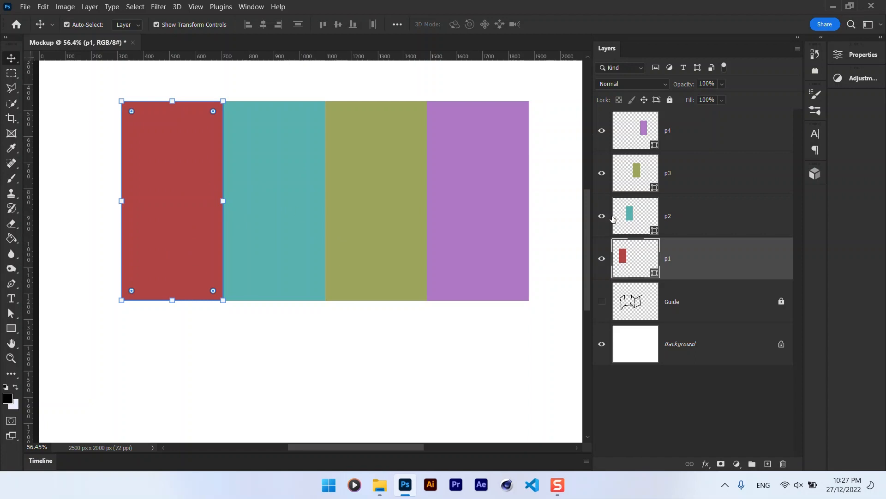
Step: Convert each of the layers p1, p2, p3 and p4 to its own smart object
{"action": "right_click", "coordinate": [695, 252]}
{"action": "left_click", "coordinate": [729, 165]}
{"action": "right_click", "coordinate": [695, 216]}
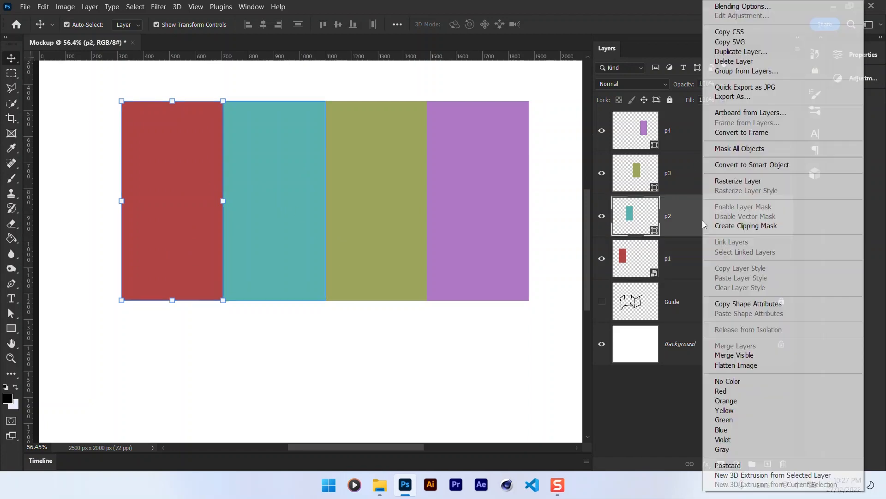
{"action": "left_click", "coordinate": [731, 165]}
{"action": "right_click", "coordinate": [696, 173]}
{"action": "left_click", "coordinate": [733, 165]}
{"action": "right_click", "coordinate": [691, 138]}
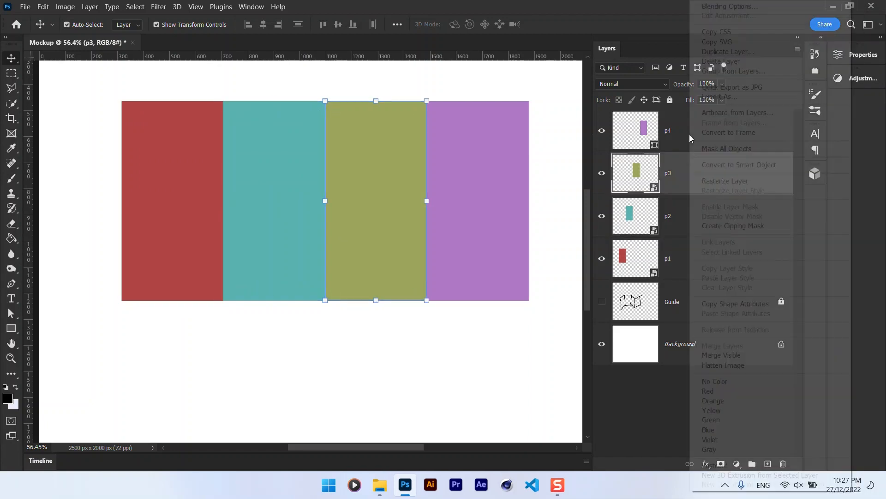
{"action": "mouse_move", "coordinate": [337, 254]}
{"action": "left_mouse_down"}
{"action": "mouse_move", "coordinate": [317, 253]}
{"action": "mouse_move", "coordinate": [328, 254]}
{"action": "left_mouse_up"}
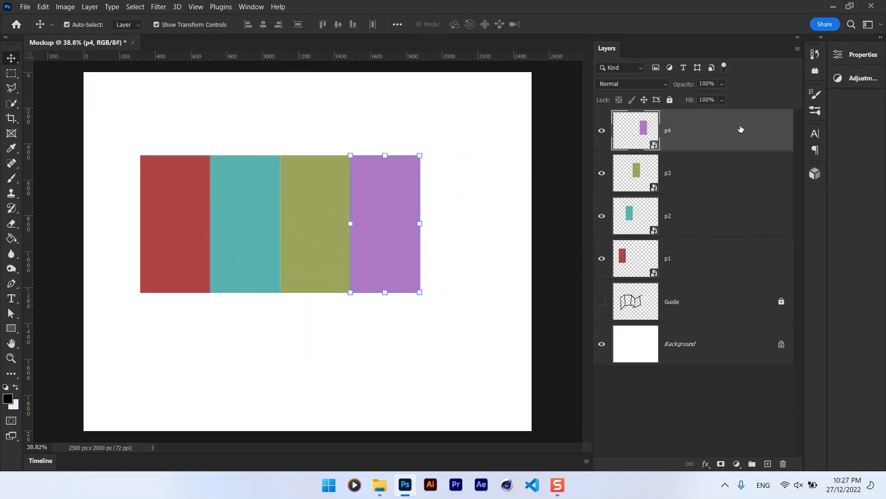
Step: Move the Guide layer above all panel layers, make it visible and select the red p1 panel
{"action": "left_click", "coordinate": [707, 275]}
{"action": "left_click_drag", "start_coordinate": [708, 295], "coordinate": [697, 127]}
{"action": "left_click", "coordinate": [602, 131]}
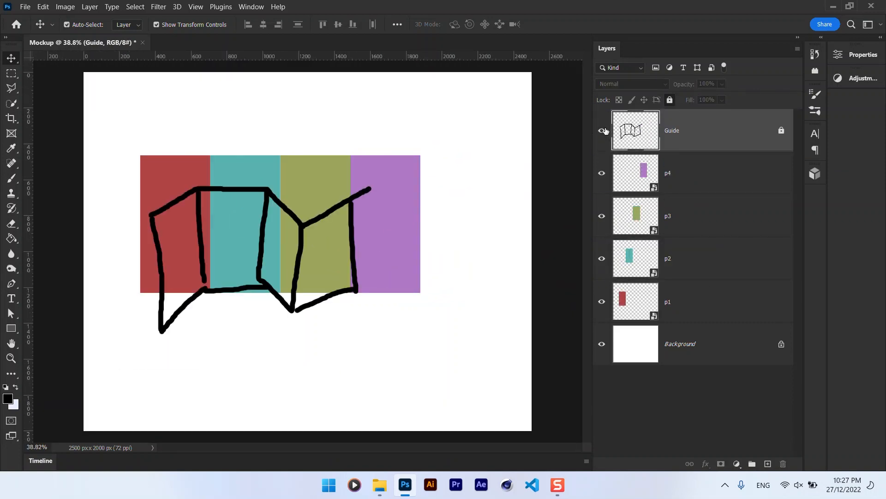
{"action": "left_click", "coordinate": [603, 131]}
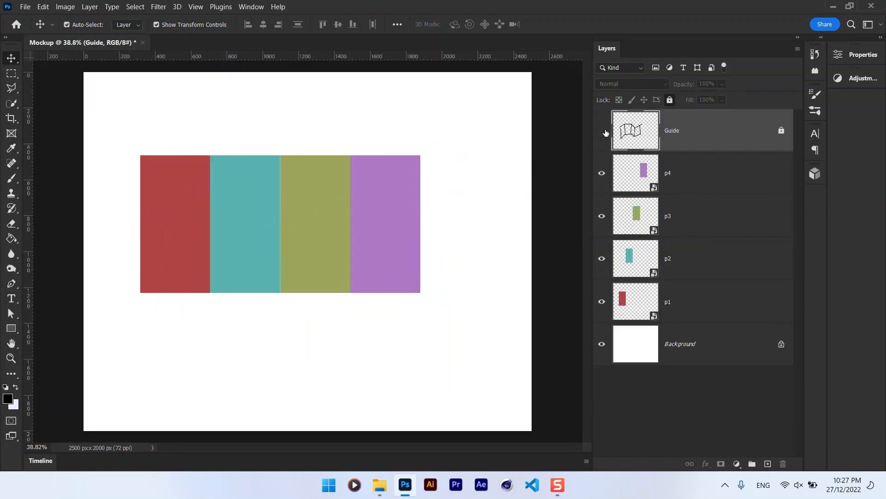
{"action": "left_click", "coordinate": [654, 193]}
{"action": "left_click", "coordinate": [180, 249]}
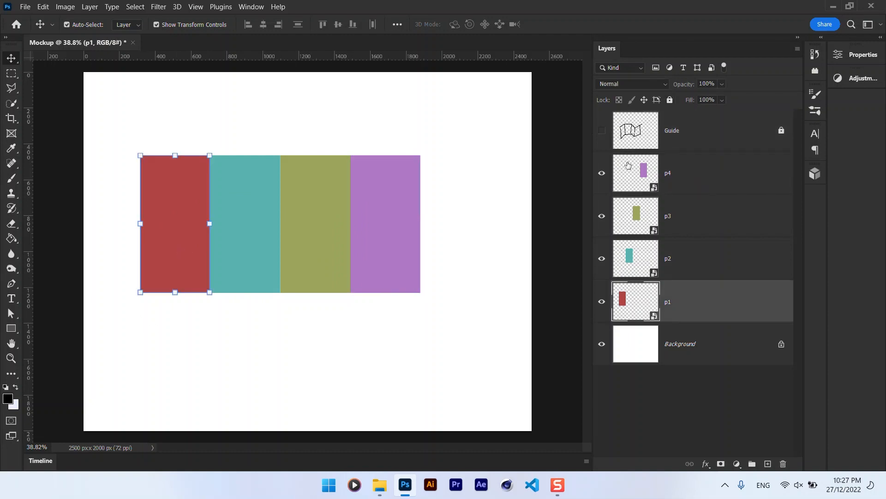
{"action": "left_click", "coordinate": [602, 131]}
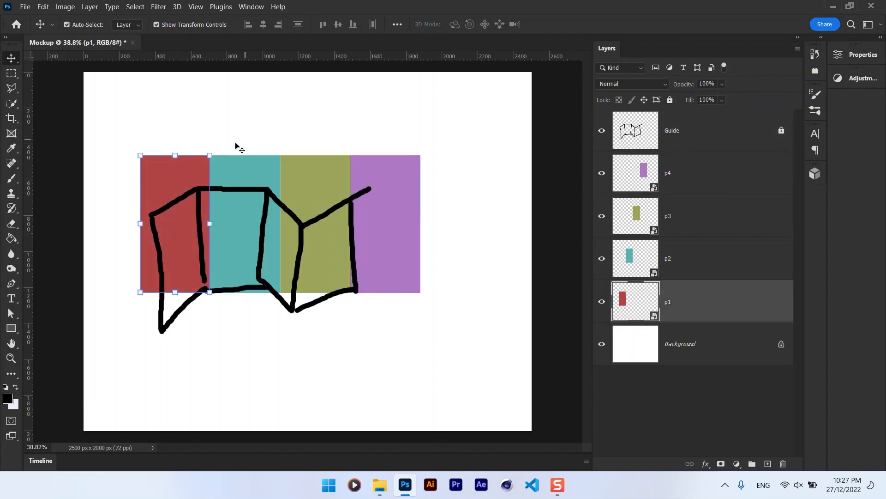
Step: Move the red p1 panel slightly left, leaving a small gap between it and p2
{"action": "left_click_drag", "start_coordinate": [211, 214], "coordinate": [325, 199]}
{"action": "left_click_drag", "start_coordinate": [325, 200], "coordinate": [304, 199]}
{"action": "mouse_move", "coordinate": [220, 129]}
{"action": "left_mouse_down"}
{"action": "mouse_move", "coordinate": [210, 157]}
{"action": "mouse_move", "coordinate": [202, 144]}
{"action": "mouse_move", "coordinate": [206, 133]}
{"action": "mouse_move", "coordinate": [211, 138]}
{"action": "left_mouse_up"}
Step: Transform p1 with perspective and skew so its outer left edge is taller and shifted downward
{"action": "left_click", "coordinate": [43, 6]}
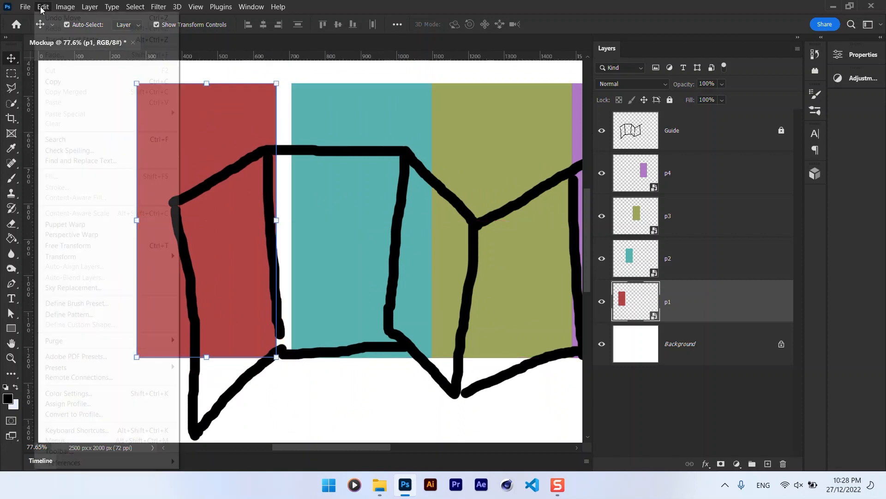
{"action": "mouse_move", "coordinate": [79, 256]}
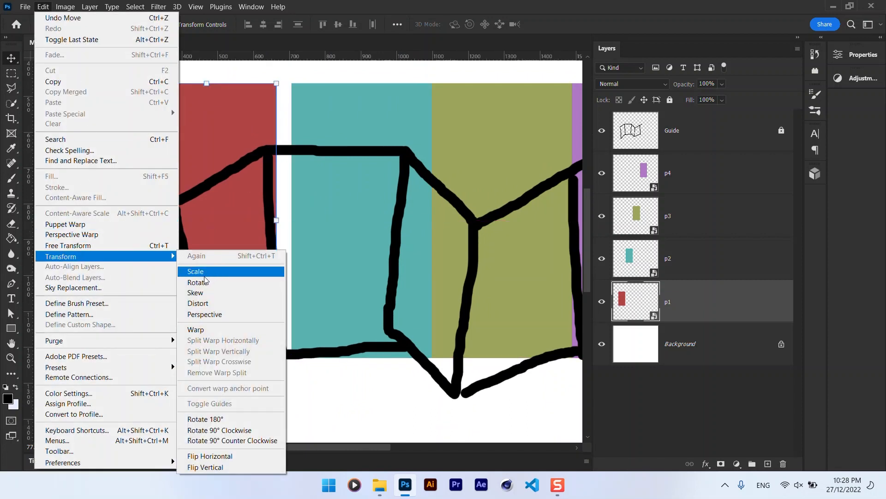
{"action": "left_click", "coordinate": [205, 275]}
{"action": "right_click", "coordinate": [229, 107]}
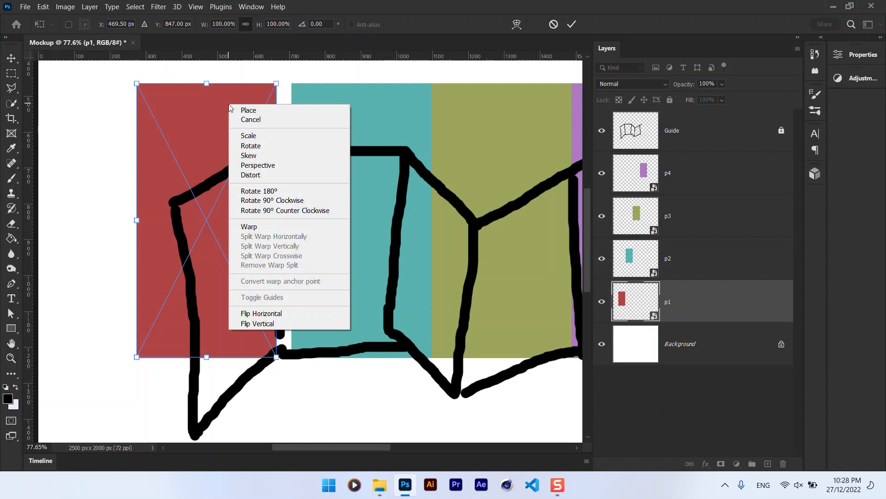
{"action": "left_click", "coordinate": [260, 170]}
{"action": "left_click_drag", "start_coordinate": [138, 84], "coordinate": [138, 67]}
{"action": "right_click", "coordinate": [170, 128]}
{"action": "left_click", "coordinate": [192, 180]}
{"action": "left_click_drag", "start_coordinate": [137, 221], "coordinate": [153, 314]}
{"action": "left_click_drag", "start_coordinate": [262, 234], "coordinate": [284, 198]}
Step: Narrow the skewed p1 panel from its left edge toward the sketched outline and apply the transform
{"action": "right_click", "coordinate": [253, 147]}
{"action": "left_click", "coordinate": [276, 198]}
{"action": "left_click_drag", "start_coordinate": [313, 221], "coordinate": [319, 164]}
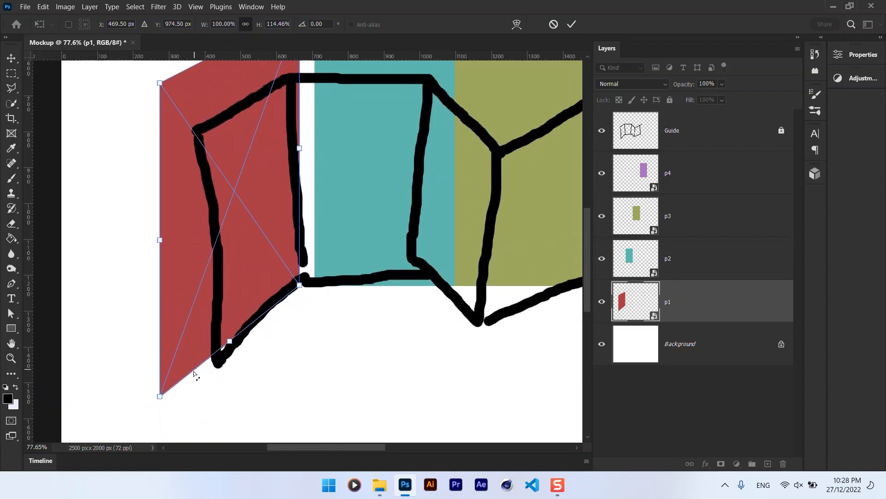
{"action": "left_click_drag", "start_coordinate": [159, 240], "coordinate": [185, 242]}
{"action": "right_click", "coordinate": [241, 201]}
{"action": "left_click", "coordinate": [265, 234]}
{"action": "left_click_drag", "start_coordinate": [311, 203], "coordinate": [313, 233]}
{"action": "left_click_drag", "start_coordinate": [312, 233], "coordinate": [277, 229]}
{"action": "left_click", "coordinate": [571, 24]}
Step: Lower the Guide layer's opacity to 22% and keep the layer locked
{"action": "left_click", "coordinate": [765, 113]}
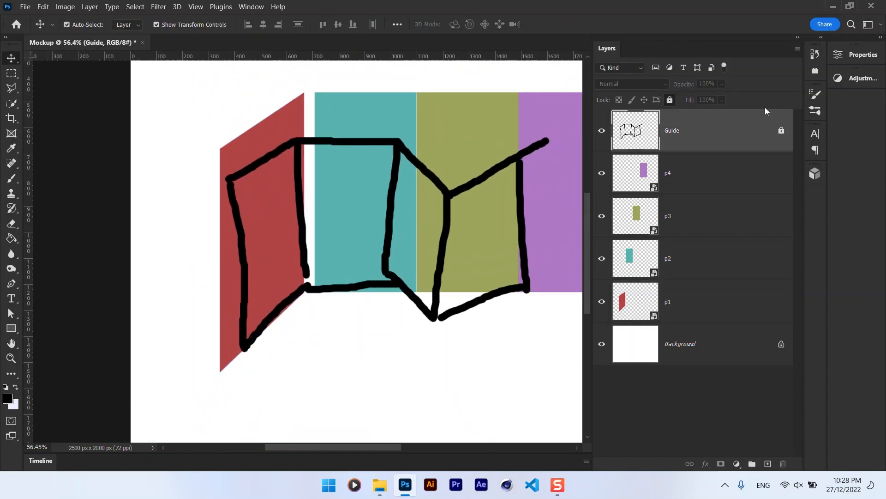
{"action": "left_click_drag", "start_coordinate": [691, 84], "coordinate": [644, 90]}
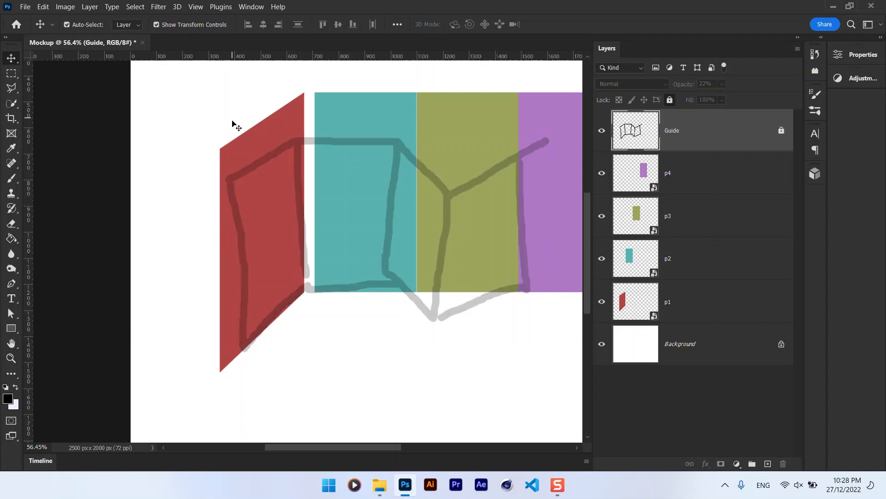
Step: Transform p1 again, scaling it from its left edge to a width of about 294 px
{"action": "left_click", "coordinate": [250, 139]}
{"action": "mouse_move", "coordinate": [303, 93]}
{"action": "left_mouse_down"}
{"action": "mouse_move", "coordinate": [280, 152]}
{"action": "mouse_move", "coordinate": [303, 93]}
{"action": "left_mouse_up"}
{"action": "scroll", "coordinate": [286, 151], "scroll_direction": "up", "scroll_amount": 2}
{"action": "right_click", "coordinate": [234, 205]}
{"action": "left_click", "coordinate": [249, 235]}
{"action": "left_click_drag", "start_coordinate": [202, 290], "coordinate": [211, 279]}
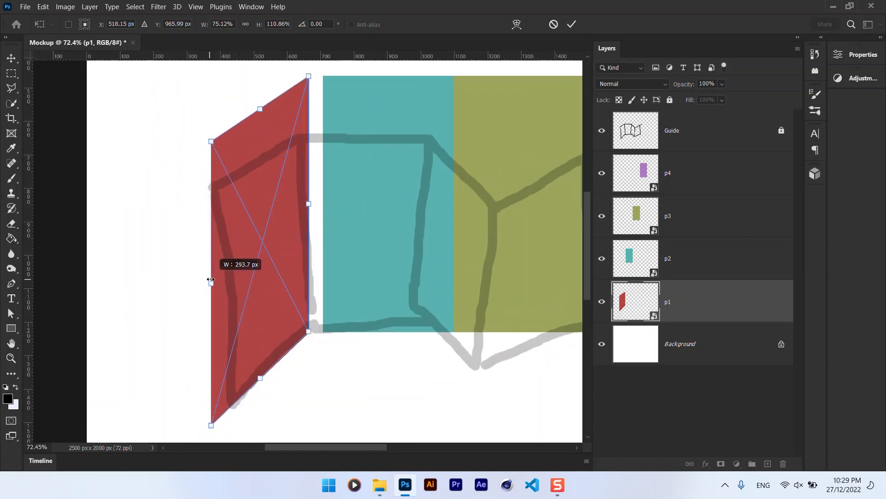
{"action": "mouse_move", "coordinate": [306, 301]}
{"action": "left_mouse_down"}
{"action": "mouse_move", "coordinate": [309, 281]}
{"action": "mouse_move", "coordinate": [306, 301]}
{"action": "left_mouse_up"}
Step: Distort p1's corners so its side edges slant like the sketched outline, and apply the transform
{"action": "right_click", "coordinate": [282, 153]}
{"action": "left_click", "coordinate": [310, 214]}
{"action": "left_click_drag", "start_coordinate": [311, 82], "coordinate": [319, 73]}
{"action": "left_click_drag", "start_coordinate": [361, 137], "coordinate": [325, 174]}
{"action": "scroll", "coordinate": [325, 174], "scroll_direction": "down", "scroll_amount": 1}
{"action": "left_click", "coordinate": [571, 25]}
Step: Transform the teal p2 panel with Distort to bring its left side toward p1's right edge
{"action": "left_click_drag", "start_coordinate": [360, 207], "coordinate": [300, 194]}
{"action": "left_click_drag", "start_coordinate": [297, 141], "coordinate": [292, 135]}
{"action": "left_click_drag", "start_coordinate": [291, 247], "coordinate": [293, 288]}
{"action": "left_click", "coordinate": [350, 140]}
{"action": "scroll", "coordinate": [289, 371], "scroll_direction": "up", "scroll_amount": 2}
{"action": "left_click_drag", "start_coordinate": [289, 370], "coordinate": [349, 354]}
{"action": "right_click", "coordinate": [361, 343]}
{"action": "left_click", "coordinate": [390, 176]}
{"action": "left_click_drag", "start_coordinate": [348, 246], "coordinate": [345, 320]}
{"action": "right_click", "coordinate": [391, 183]}
{"action": "left_click", "coordinate": [416, 255]}
{"action": "left_click_drag", "start_coordinate": [433, 126], "coordinate": [439, 126]}
{"action": "left_click", "coordinate": [571, 24]}
Step: Refine p2's upper-left corner so it meets p1's upper-right corner
{"action": "left_click_drag", "start_coordinate": [357, 268], "coordinate": [363, 212]}
{"action": "left_click_drag", "start_coordinate": [363, 212], "coordinate": [324, 310]}
{"action": "left_click_drag", "start_coordinate": [227, 139], "coordinate": [323, 178]}
{"action": "mouse_move", "coordinate": [337, 195]}
{"action": "left_mouse_down"}
{"action": "mouse_move", "coordinate": [326, 195]}
{"action": "mouse_move", "coordinate": [334, 179]}
{"action": "left_mouse_up"}
{"action": "left_click_drag", "start_coordinate": [336, 171], "coordinate": [334, 167]}
{"action": "left_click_drag", "start_coordinate": [339, 393], "coordinate": [336, 257]}
{"action": "left_click_drag", "start_coordinate": [368, 348], "coordinate": [348, 343]}
{"action": "left_click_drag", "start_coordinate": [362, 324], "coordinate": [365, 324]}
{"action": "left_click_drag", "start_coordinate": [290, 345], "coordinate": [341, 344]}
Step: Extend p2's lower edge down to p1's lower-right corner and distort its lower-left corner onto that point
{"action": "right_click", "coordinate": [340, 189]}
{"action": "left_click", "coordinate": [359, 261]}
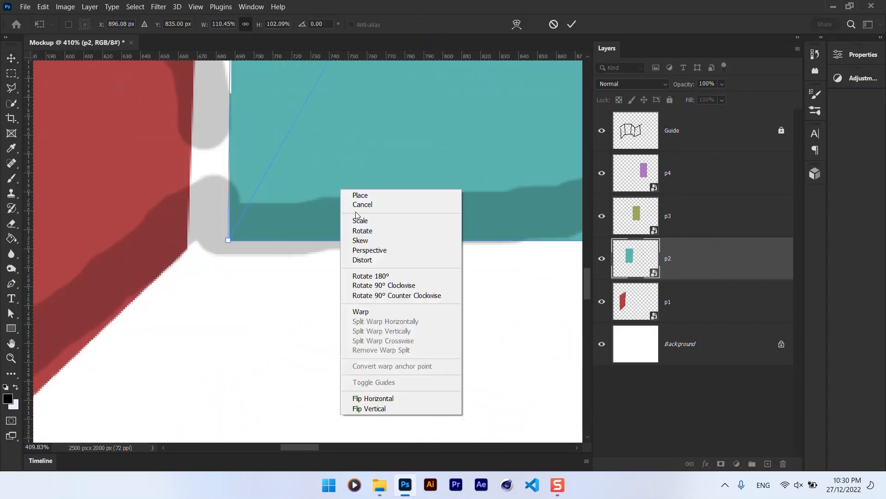
{"action": "left_click_drag", "start_coordinate": [402, 242], "coordinate": [401, 248]}
{"action": "right_click", "coordinate": [372, 215]}
{"action": "left_click", "coordinate": [397, 267]}
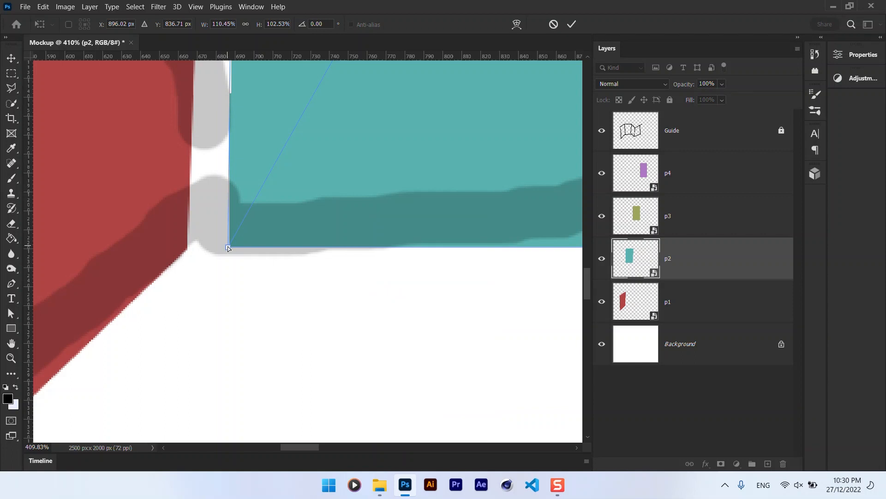
{"action": "left_click_drag", "start_coordinate": [228, 247], "coordinate": [186, 249]}
{"action": "key", "text": "Return"}
Step: Distort p2's right side so its right edge slants inward toward the lower end, and apply the transform
{"action": "left_click_drag", "start_coordinate": [270, 203], "coordinate": [186, 210]}
{"action": "left_click_drag", "start_coordinate": [333, 121], "coordinate": [378, 120]}
{"action": "key", "text": "ctrl+t"}
{"action": "right_click", "coordinate": [368, 124]}
{"action": "left_click", "coordinate": [390, 195]}
{"action": "left_click", "coordinate": [571, 24]}
Step: Place a horizontal ruler guide level with p1's upper-left corner
{"action": "scroll", "coordinate": [415, 161], "scroll_direction": "down", "scroll_amount": 3}
{"action": "left_click_drag", "start_coordinate": [389, 165], "coordinate": [389, 158]}
{"action": "scroll", "coordinate": [392, 152], "scroll_direction": "down", "scroll_amount": 3}
{"action": "left_click_drag", "start_coordinate": [318, 56], "coordinate": [314, 179]}
Step: Skew the olive p3 panel so its right edge drops, and scale the panel narrower from that edge
{"action": "key", "text": "ctrl+t"}
{"action": "right_click", "coordinate": [459, 112]}
{"action": "left_click", "coordinate": [481, 158]}
{"action": "left_click_drag", "start_coordinate": [466, 227], "coordinate": [466, 305]}
{"action": "mouse_move", "coordinate": [409, 231]}
{"action": "left_mouse_down"}
{"action": "mouse_move", "coordinate": [414, 200]}
{"action": "mouse_move", "coordinate": [415, 217]}
{"action": "left_mouse_up"}
{"action": "right_click", "coordinate": [402, 156]}
{"action": "left_click", "coordinate": [422, 186]}
{"action": "left_click_drag", "start_coordinate": [472, 289], "coordinate": [437, 291]}
Step: Distort the olive p3 panel so its left corners meet p2's right edge and its upper-right corner reaches the horizontal guide
{"action": "right_click", "coordinate": [411, 264]}
{"action": "left_click", "coordinate": [431, 87]}
{"action": "right_click", "coordinate": [404, 208]}
{"action": "left_click", "coordinate": [420, 260]}
{"action": "left_click_drag", "start_coordinate": [389, 373], "coordinate": [383, 369]}
{"action": "left_click_drag", "start_coordinate": [383, 370], "coordinate": [436, 363]}
{"action": "scroll", "coordinate": [396, 287], "scroll_direction": "up", "scroll_amount": 3}
{"action": "scroll", "coordinate": [383, 244], "scroll_direction": "down", "scroll_amount": 2}
{"action": "left_click_drag", "start_coordinate": [407, 254], "coordinate": [433, 293]}
{"action": "right_click", "coordinate": [433, 294]}
{"action": "left_click", "coordinate": [453, 127]}
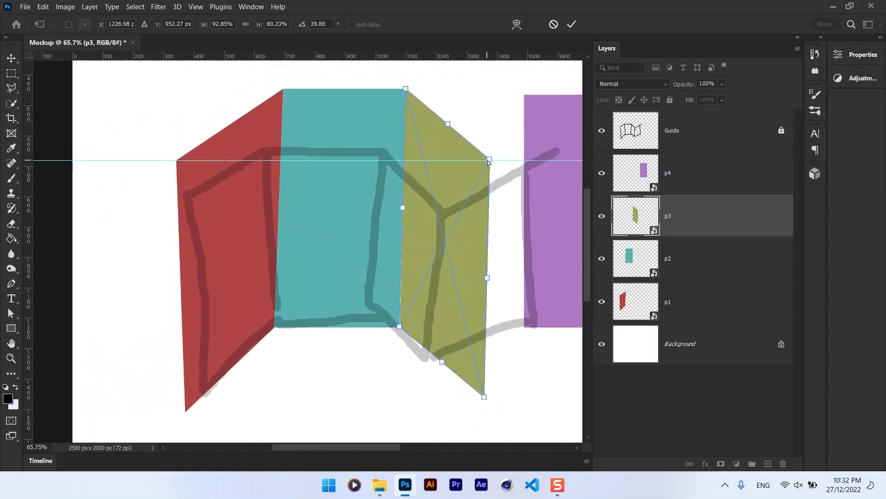
Step: Skew p3's lower edge inward so its left side follows p2's slanted right edge, and apply the transform
{"action": "left_click_drag", "start_coordinate": [434, 144], "coordinate": [439, 147]}
{"action": "scroll", "coordinate": [415, 349], "scroll_direction": "up", "scroll_amount": 5}
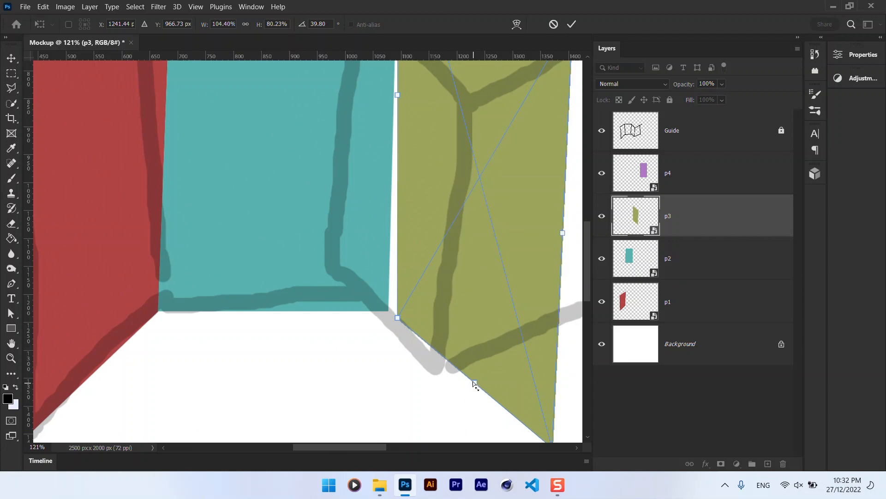
{"action": "left_click_drag", "start_coordinate": [477, 382], "coordinate": [469, 376]}
{"action": "scroll", "coordinate": [404, 319], "scroll_direction": "up", "scroll_amount": 10}
{"action": "left_click_drag", "start_coordinate": [426, 329], "coordinate": [418, 322]}
{"action": "left_click", "coordinate": [571, 24]}
Step: Move the purple p4 panel down beside p3 so its upper-left corner is level with p3's upper-right corner
{"action": "scroll", "coordinate": [353, 314], "scroll_direction": "down", "scroll_amount": 15}
{"action": "scroll", "coordinate": [443, 231], "scroll_direction": "up", "scroll_amount": 1}
{"action": "left_click_drag", "start_coordinate": [443, 231], "coordinate": [438, 289]}
{"action": "left_click", "coordinate": [492, 118]}
{"action": "scroll", "coordinate": [394, 214], "scroll_direction": "up", "scroll_amount": 8}
{"action": "left_click_drag", "start_coordinate": [388, 174], "coordinate": [388, 172]}
{"action": "scroll", "coordinate": [391, 139], "scroll_direction": "down", "scroll_amount": 8}
{"action": "left_click_drag", "start_coordinate": [409, 239], "coordinate": [407, 283]}
Step: Skew p4 so its right edge rises, and scale the panel narrower from that edge
{"action": "key", "text": "ctrl+t"}
{"action": "scroll", "coordinate": [415, 213], "scroll_direction": "up", "scroll_amount": 3}
{"action": "right_click", "coordinate": [486, 268]}
{"action": "left_click", "coordinate": [511, 90]}
{"action": "left_click_drag", "start_coordinate": [493, 270], "coordinate": [505, 213]}
{"action": "scroll", "coordinate": [505, 212], "scroll_direction": "down", "scroll_amount": 3}
{"action": "left_click_drag", "start_coordinate": [434, 239], "coordinate": [469, 261]}
{"action": "scroll", "coordinate": [470, 262], "scroll_direction": "up", "scroll_amount": 2}
{"action": "left_click_drag", "start_coordinate": [556, 231], "coordinate": [532, 240]}
Step: Distort p4 so its left side meets p3's right edge and its right edge slants inward toward the lower end, and apply the transform
{"action": "left_click_drag", "start_coordinate": [466, 342], "coordinate": [451, 319]}
{"action": "left_click_drag", "start_coordinate": [474, 357], "coordinate": [457, 362]}
{"action": "scroll", "coordinate": [463, 375], "scroll_direction": "up", "scroll_amount": 8}
{"action": "left_click_drag", "start_coordinate": [460, 331], "coordinate": [462, 312]}
{"action": "left_click_drag", "start_coordinate": [354, 356], "coordinate": [539, 350]}
{"action": "left_click_drag", "start_coordinate": [462, 217], "coordinate": [461, 198]}
{"action": "right_click", "coordinate": [473, 182]}
{"action": "left_click", "coordinate": [496, 192]}
{"action": "left_click", "coordinate": [570, 24]}
{"action": "key", "text": "ctrl+0"}
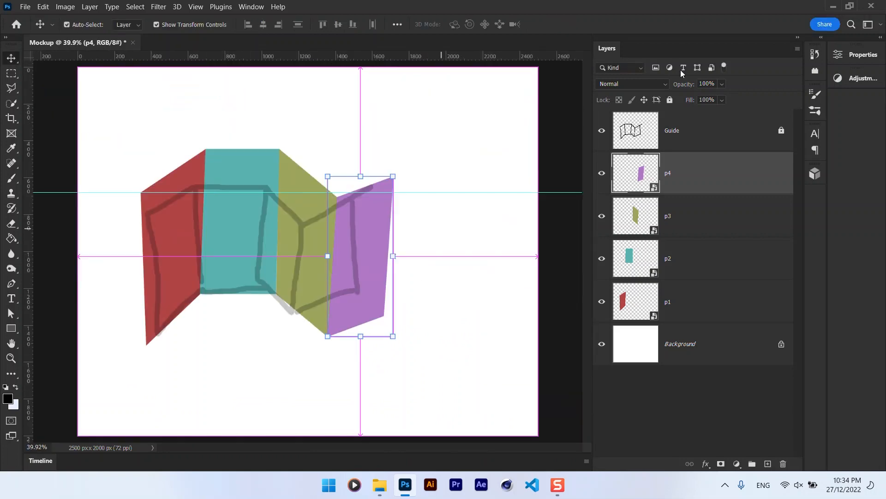
Step: Hide the Guide layer and scale p3 narrower from its right edge to about 95% width, until its upper-right corner sits on the guide
{"action": "left_click", "coordinate": [602, 131]}
{"action": "left_click", "coordinate": [455, 322]}
{"action": "scroll", "coordinate": [301, 226], "scroll_direction": "up", "scroll_amount": 3}
{"action": "left_click_drag", "start_coordinate": [301, 225], "coordinate": [363, 201]}
{"action": "left_click", "coordinate": [382, 202]}
{"action": "left_click_drag", "start_coordinate": [414, 228], "coordinate": [398, 253]}
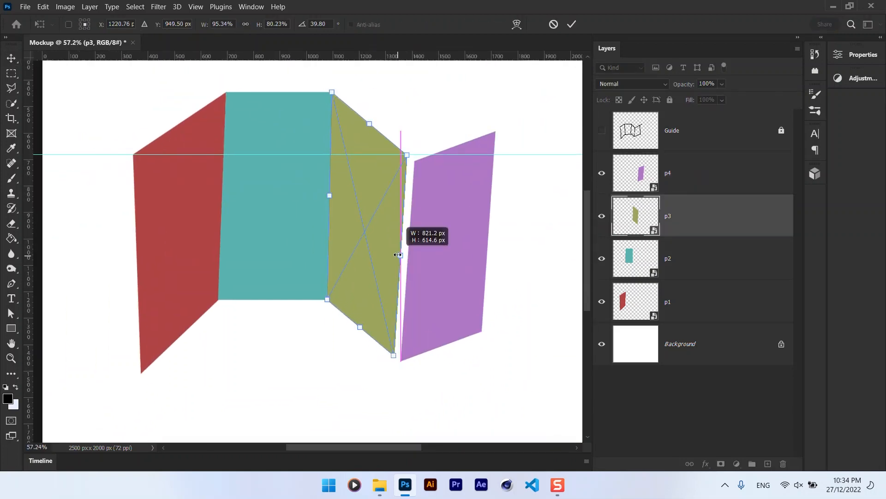
{"action": "left_click", "coordinate": [571, 24]}
Step: Move p4 left and slightly up until its left edge closes the gap to p3's right edge
{"action": "left_click_drag", "start_coordinate": [454, 244], "coordinate": [447, 240]}
{"action": "scroll", "coordinate": [418, 152], "scroll_direction": "up", "scroll_amount": 7}
{"action": "left_click_drag", "start_coordinate": [415, 146], "coordinate": [421, 147]}
{"action": "left_click_drag", "start_coordinate": [390, 205], "coordinate": [339, 203]}
{"action": "left_click", "coordinate": [457, 277]}
{"action": "left_click_drag", "start_coordinate": [400, 236], "coordinate": [442, 269]}
{"action": "left_click", "coordinate": [324, 293]}
{"action": "scroll", "coordinate": [295, 297], "scroll_direction": "up", "scroll_amount": 5}
{"action": "left_click_drag", "start_coordinate": [408, 334], "coordinate": [395, 340]}
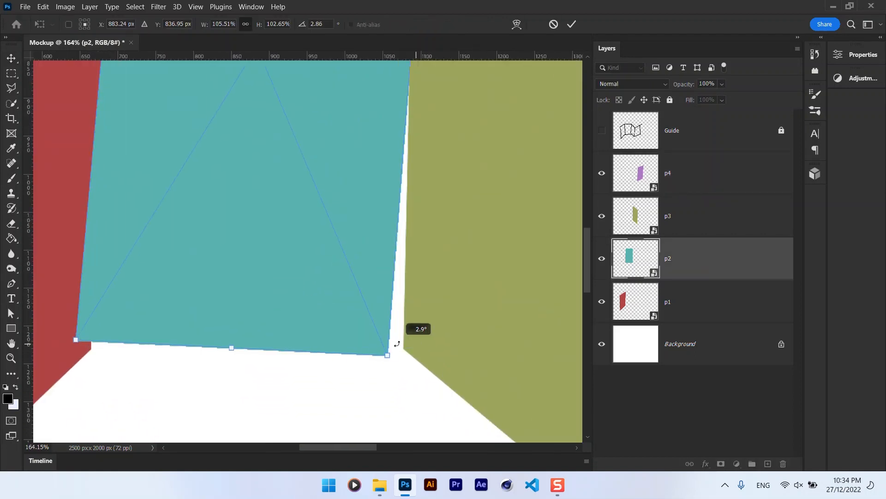
{"action": "key", "text": "ctrl+z"}
{"action": "left_click", "coordinate": [572, 24]}
Step: Widen p4 slightly by pulling its right edge outward, and apply the transform
{"action": "key", "text": "ctrl+0"}
{"action": "left_click", "coordinate": [459, 141]}
{"action": "scroll", "coordinate": [344, 222], "scroll_direction": "up", "scroll_amount": 4}
{"action": "right_click", "coordinate": [416, 265]}
{"action": "left_click", "coordinate": [435, 110]}
{"action": "left_click_drag", "start_coordinate": [417, 266], "coordinate": [425, 264]}
{"action": "left_click", "coordinate": [572, 24]}
Step: Place Untitled-2.jpg inside p1's smart object with its leftmost section filling the canvas, and save the contents
{"action": "left_click", "coordinate": [519, 123]}
{"action": "scroll", "coordinate": [454, 124], "scroll_direction": "down", "scroll_amount": 5}
{"action": "double_click", "coordinate": [182, 282]}
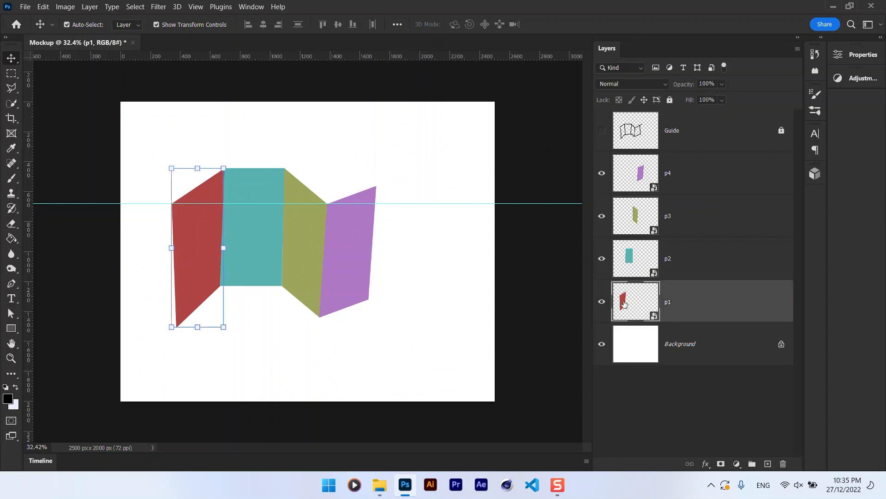
{"action": "left_click", "coordinate": [25, 7]}
{"action": "left_click", "coordinate": [50, 198]}
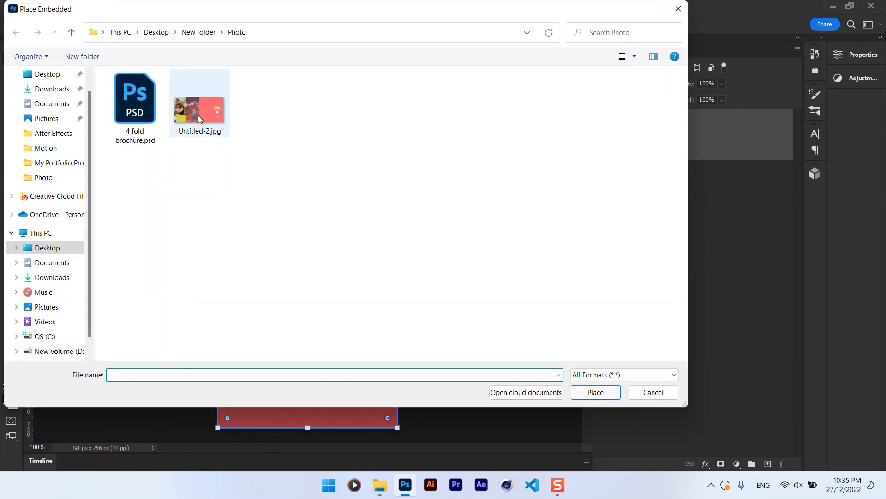
{"action": "double_click", "coordinate": [198, 111]}
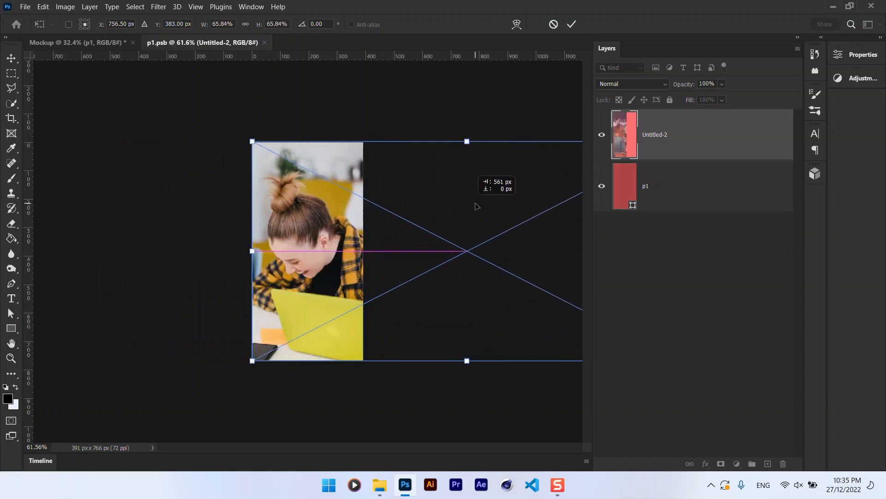
{"action": "left_click", "coordinate": [571, 24]}
{"action": "key", "text": "ctrl+s"}
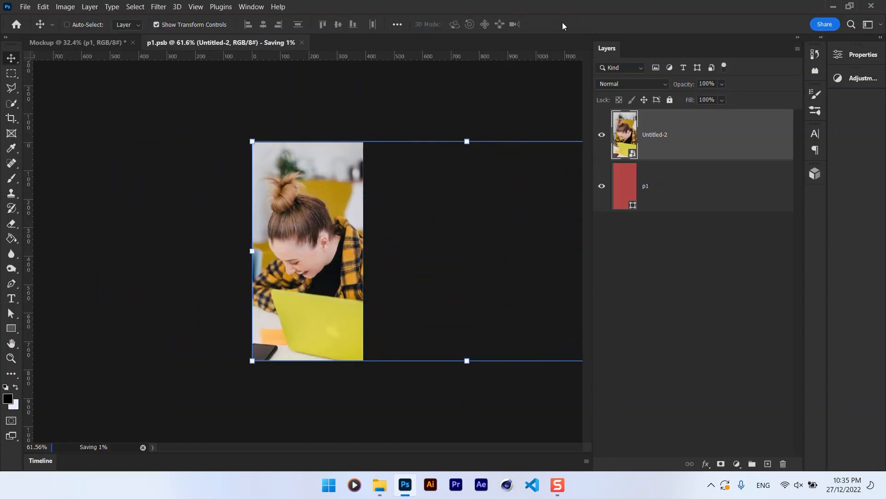
Step: Duplicate the Untitled-2 layer from p1.psb into p2's contents, shift the artwork to its coastal photo section, and close p2.psb
{"action": "left_click", "coordinate": [76, 42]}
{"action": "double_click", "coordinate": [627, 258]}
{"action": "right_click", "coordinate": [705, 142]}
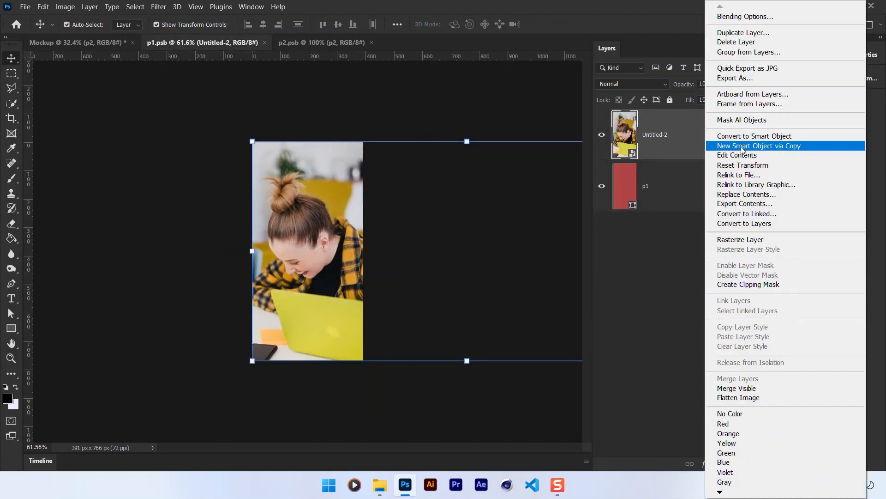
{"action": "left_click", "coordinate": [738, 31]}
{"action": "left_click", "coordinate": [423, 199]}
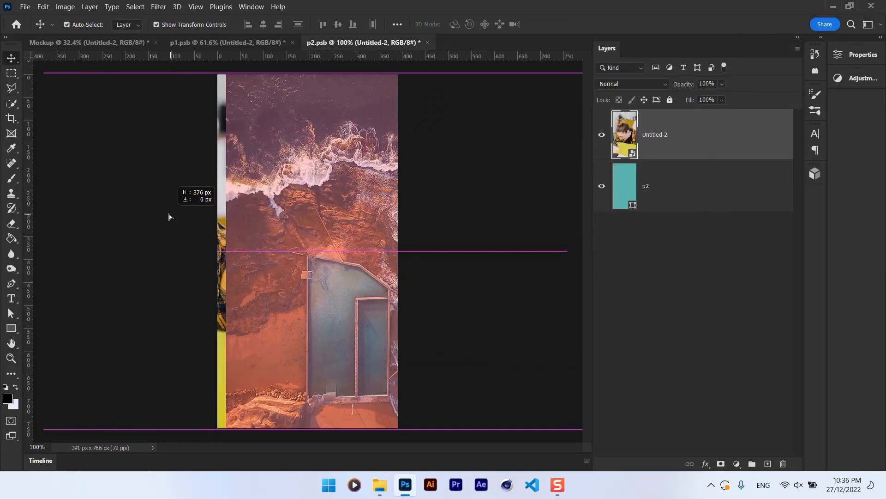
{"action": "left_click_drag", "start_coordinate": [168, 213], "coordinate": [231, 234]}
{"action": "key", "text": "ctrl+w"}
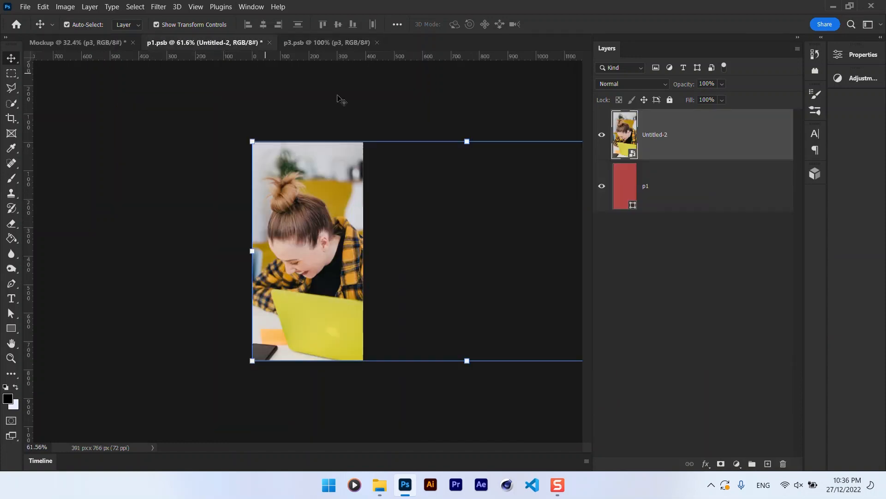
Step: Duplicate the Untitled-2 layer from p1.psb into p3's contents and shift the artwork left to its plain coral section
{"action": "right_click", "coordinate": [655, 134]}
{"action": "left_click", "coordinate": [595, 33]}
{"action": "left_click", "coordinate": [461, 199]}
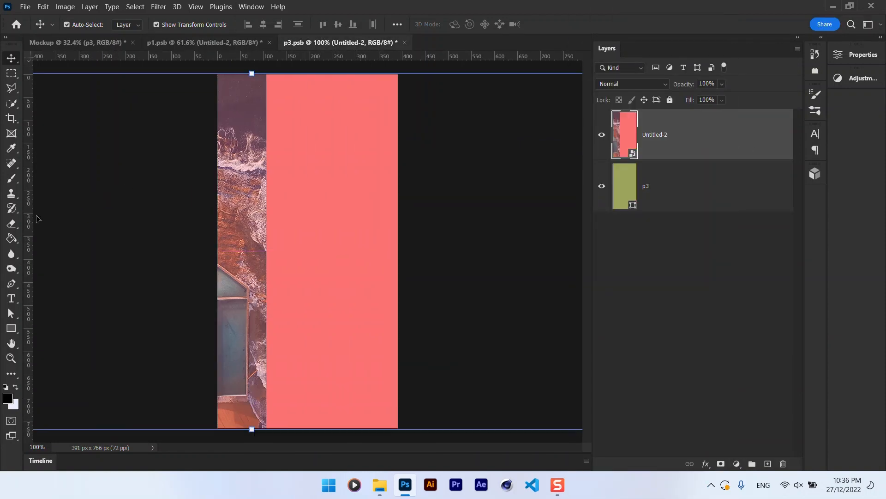
{"action": "left_click_drag", "start_coordinate": [320, 210], "coordinate": [271, 210]}
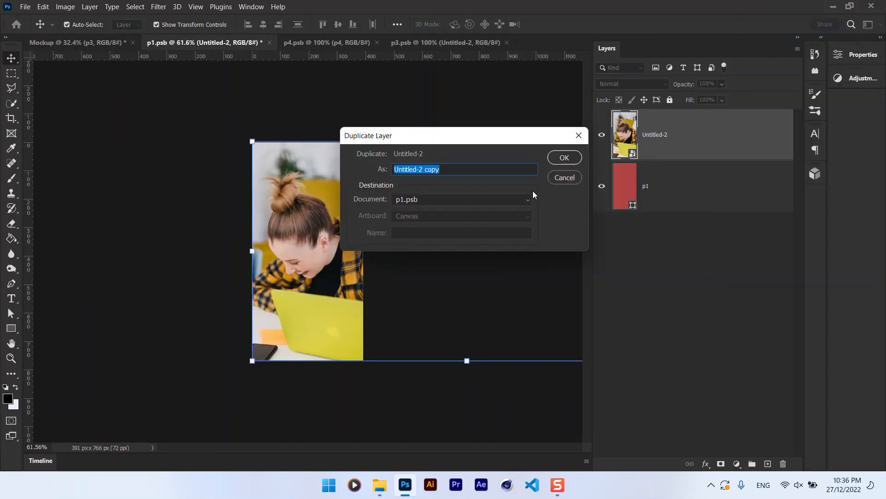
Step: Duplicate the Untitled-2 layer into p4.psb with its rightmost Subscribe section filling the canvas, and close the smart object documents
{"action": "left_click", "coordinate": [462, 199]}
{"action": "left_click", "coordinate": [422, 240]}
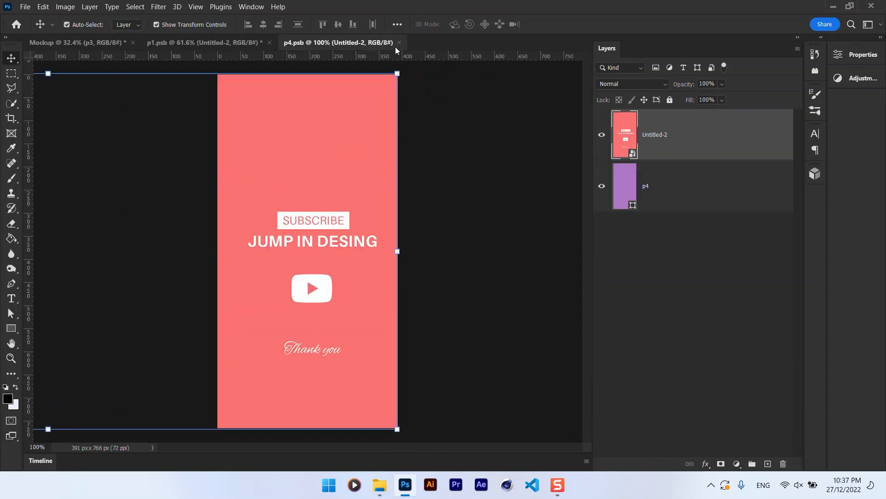
{"action": "left_click", "coordinate": [399, 43]}
{"action": "left_click", "coordinate": [270, 43]}
{"action": "left_click", "coordinate": [404, 189]}
Step: Add a new layer above p4, load p4's outline as a selection, and draw a black-to-transparent gradient from the p3 fold
{"action": "left_click", "coordinate": [543, 176]}
{"action": "scroll", "coordinate": [263, 268], "scroll_direction": "up", "scroll_amount": 5}
{"action": "scroll", "coordinate": [394, 299], "scroll_direction": "down", "scroll_amount": 2}
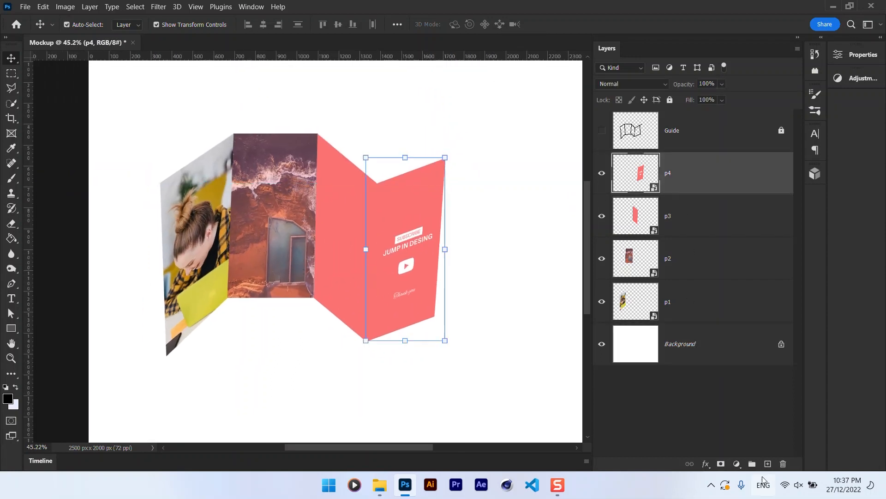
{"action": "key", "text": "ctrl+shift+alt+n"}
{"action": "right_click", "coordinate": [12, 239]}
{"action": "left_click", "coordinate": [52, 236]}
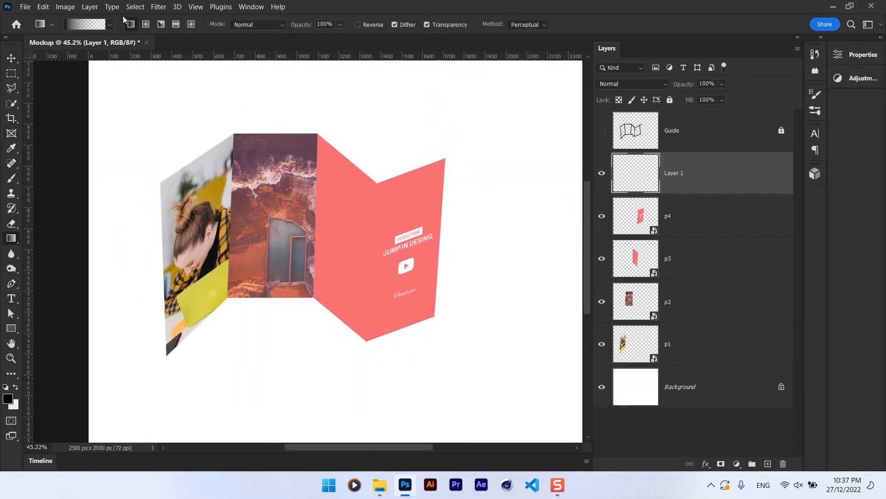
{"action": "scroll", "coordinate": [440, 262], "scroll_direction": "up", "scroll_amount": 2}
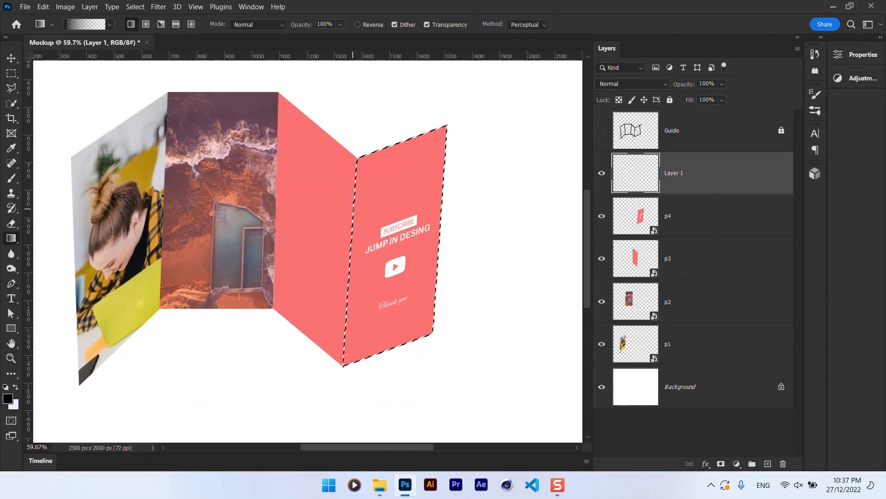
{"action": "left_click_drag", "start_coordinate": [353, 209], "coordinate": [473, 289]}
Step: Set the gradient layer's blend mode to Multiply and its opacity to 25%
{"action": "left_click", "coordinate": [633, 84]}
{"action": "left_click", "coordinate": [614, 127]}
{"action": "left_click_drag", "start_coordinate": [684, 84], "coordinate": [647, 94]}
{"action": "left_click_drag", "start_coordinate": [341, 306], "coordinate": [389, 277]}
Step: Skew p4's upper-right corner outward so its right edge leans further, and apply the transform
{"action": "scroll", "coordinate": [512, 95], "scroll_direction": "up", "scroll_amount": 3}
{"action": "left_click", "coordinate": [636, 227]}
{"action": "key", "text": "ctrl+t"}
{"action": "right_click", "coordinate": [490, 114]}
{"action": "left_click", "coordinate": [512, 199]}
{"action": "left_click_drag", "start_coordinate": [490, 116], "coordinate": [507, 114]}
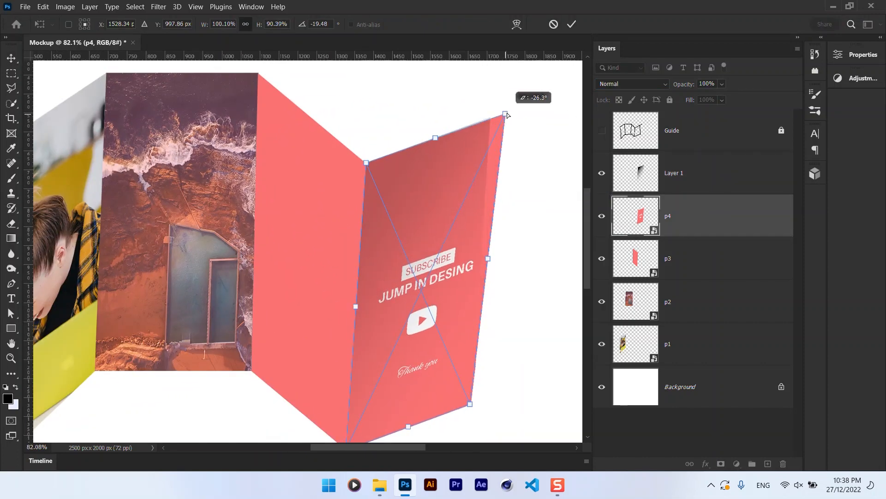
{"action": "left_click", "coordinate": [571, 24]}
Step: Clear the old gradient from Layer 1 and leave the layer visible
{"action": "scroll", "coordinate": [564, 188], "scroll_direction": "down", "scroll_amount": 5}
{"action": "left_click", "coordinate": [602, 173]}
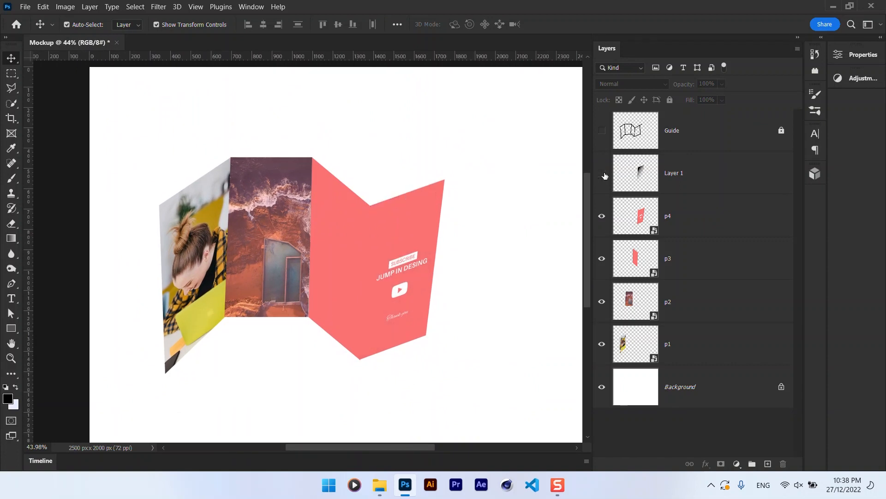
{"action": "left_click", "coordinate": [683, 182]}
{"action": "left_click", "coordinate": [137, 7]}
{"action": "left_click", "coordinate": [148, 18]}
{"action": "left_click", "coordinate": [45, 8]}
{"action": "left_click", "coordinate": [46, 7]}
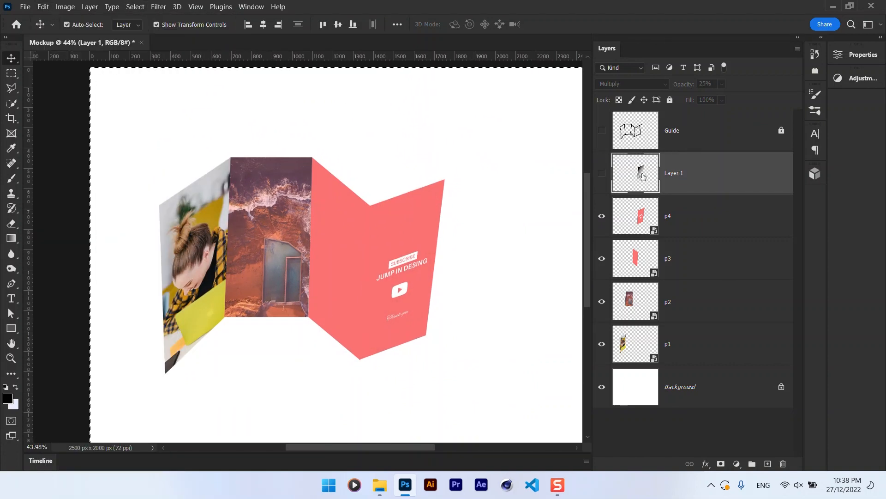
{"action": "left_click", "coordinate": [602, 174]}
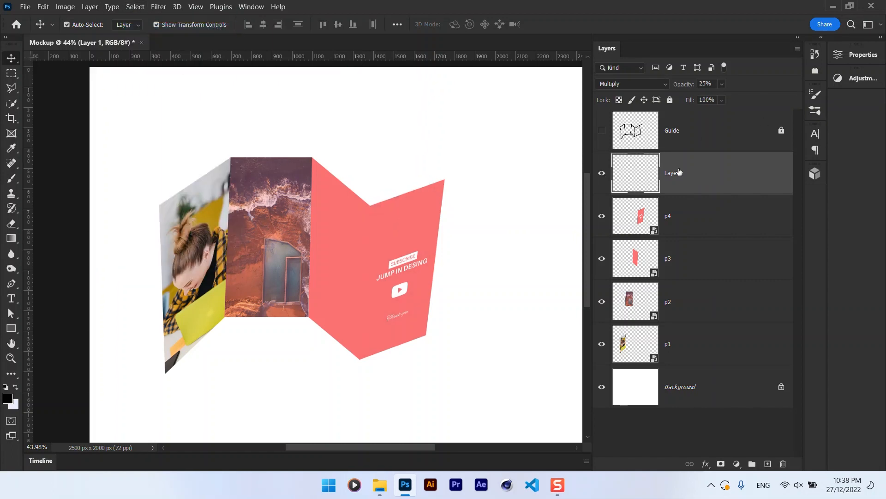
Step: Load p4's outline as a selection, redraw black-to-transparent gradient shading from the p3 fold on Layer 1, and deselect
{"action": "left_click", "coordinate": [641, 217], "text": "ctrl"}
{"action": "left_click", "coordinate": [12, 239]}
{"action": "left_click_drag", "start_coordinate": [369, 234], "coordinate": [415, 244]}
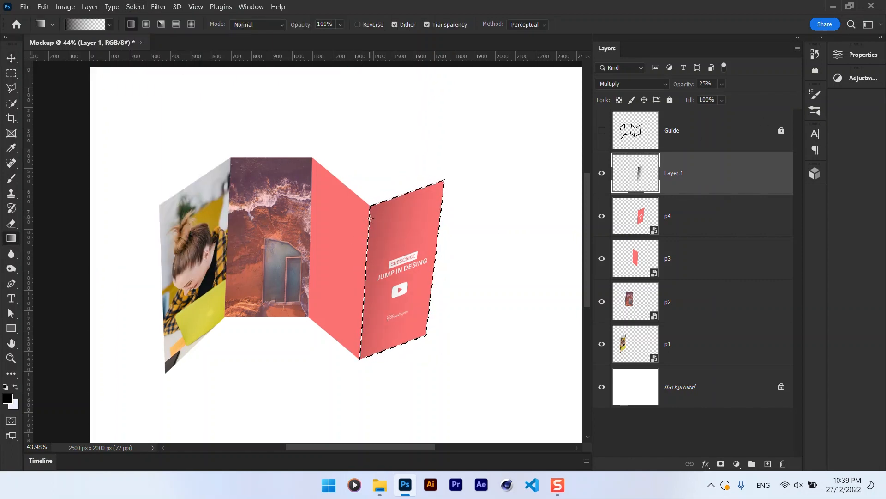
{"action": "left_click_drag", "start_coordinate": [398, 191], "coordinate": [408, 270]}
{"action": "left_click", "coordinate": [151, 28]}
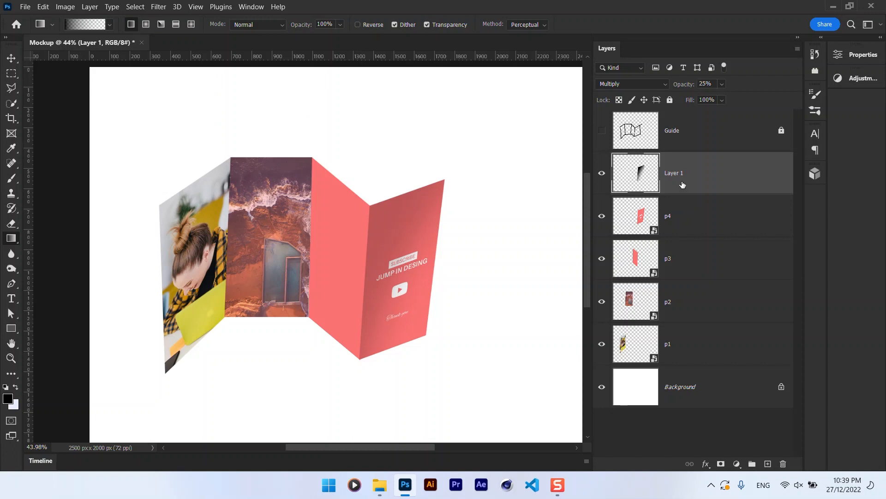
Step: Add a new layer directly beneath p1
{"action": "left_click_drag", "start_coordinate": [296, 212], "coordinate": [306, 211]}
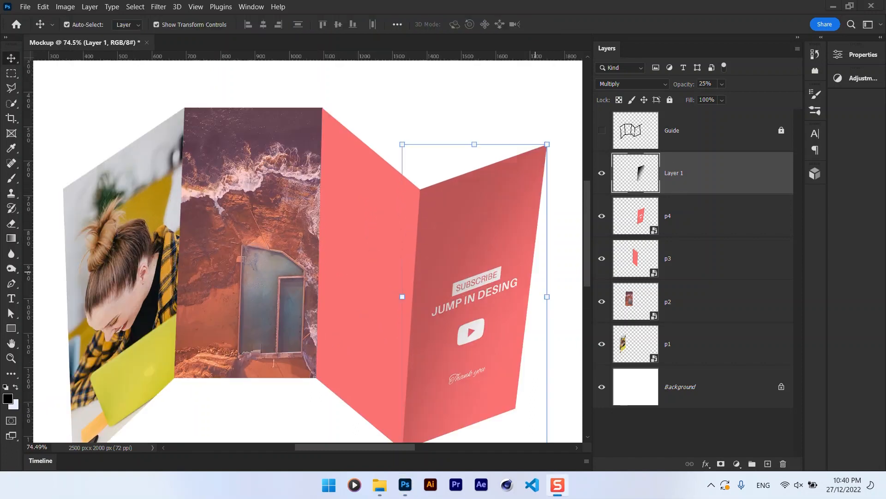
{"action": "scroll", "coordinate": [511, 202], "scroll_direction": "down", "scroll_amount": 2}
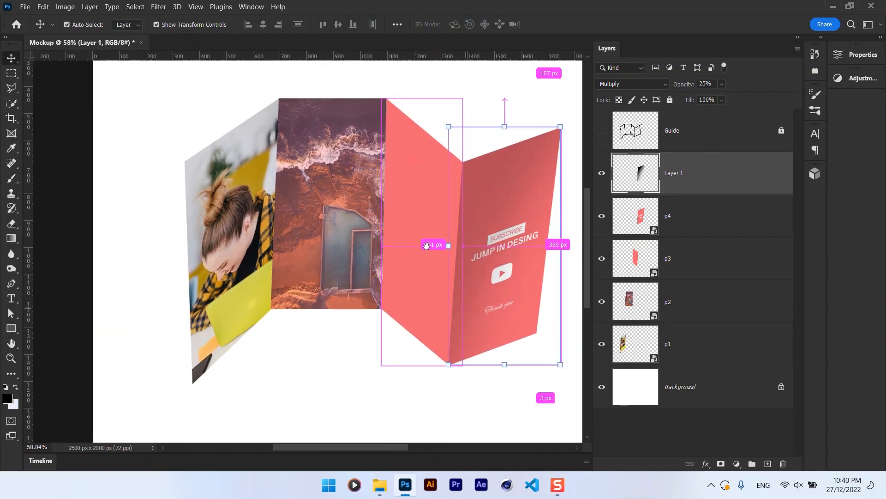
{"action": "left_click", "coordinate": [698, 221]}
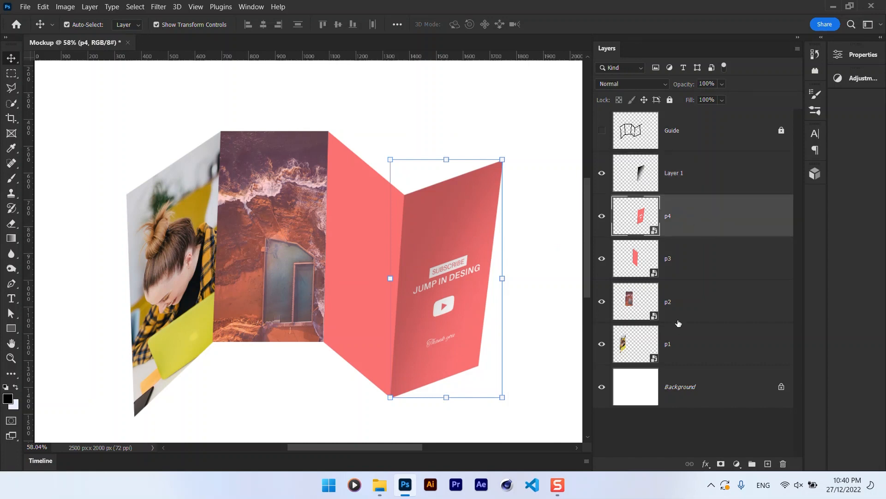
{"action": "left_click", "coordinate": [678, 346]}
{"action": "left_click", "coordinate": [767, 463], "text": "ctrl"}
Step: Outline a four-sided shadow area with the Polygonal Lasso, extending up and right from p4's lower-right corner
{"action": "key", "text": "l"}
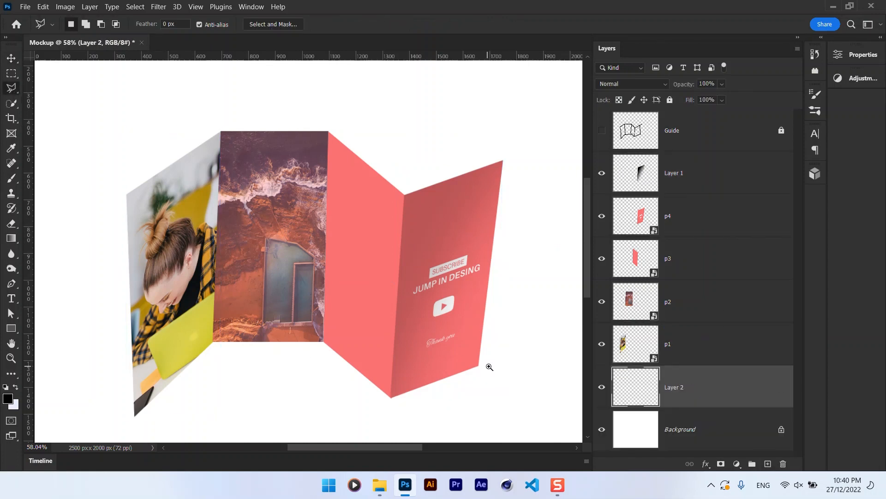
{"action": "scroll", "coordinate": [489, 367], "scroll_direction": "up", "scroll_amount": 6}
{"action": "scroll", "coordinate": [446, 365], "scroll_direction": "down", "scroll_amount": 2}
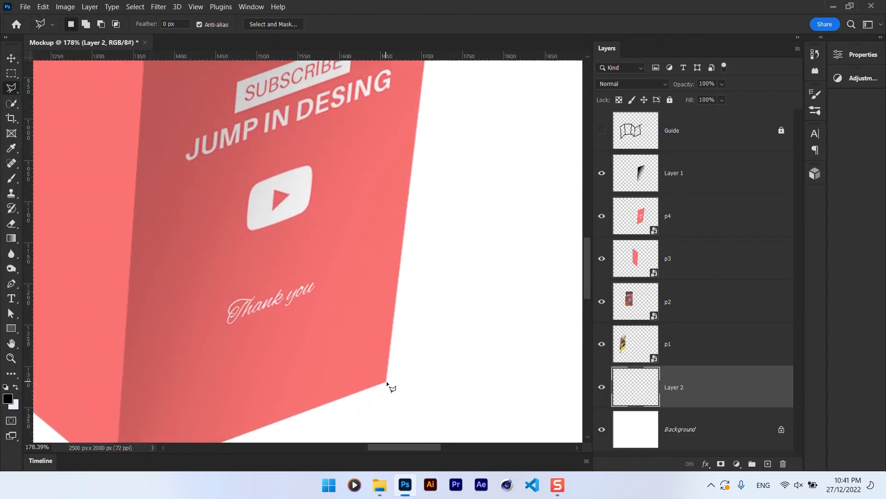
{"action": "left_click", "coordinate": [385, 107]}
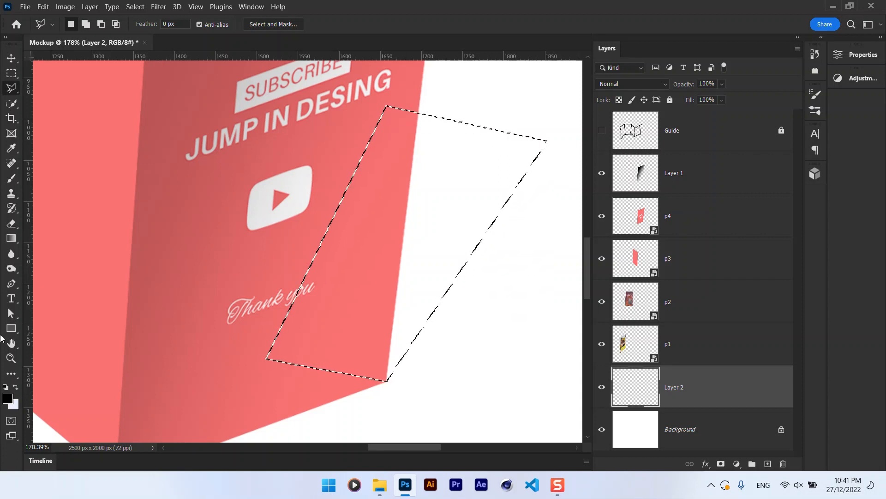
Step: Fill the selection with a black-to-transparent gradient fading up from p4's corner, deselect, and convert the shadow layer to a smart object
{"action": "key", "text": "g"}
{"action": "left_click_drag", "start_coordinate": [387, 376], "coordinate": [463, 262]}
{"action": "left_click", "coordinate": [135, 7]}
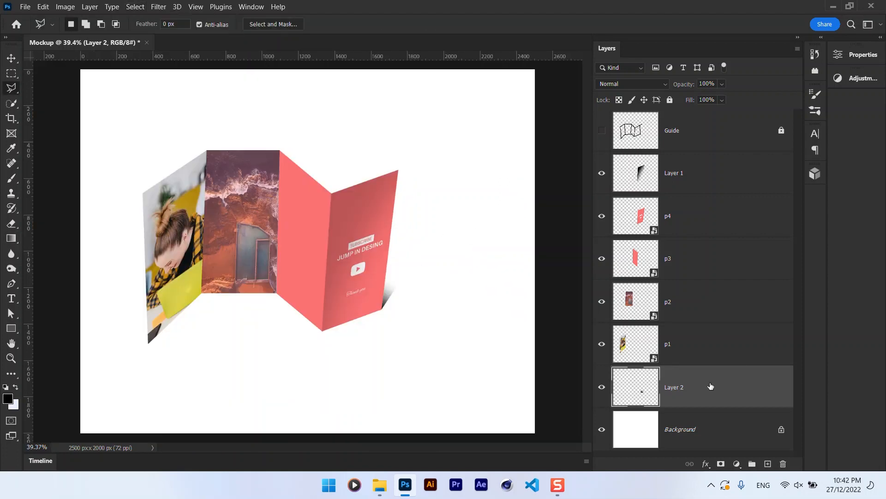
{"action": "right_click", "coordinate": [711, 387]}
{"action": "left_click", "coordinate": [747, 166]}
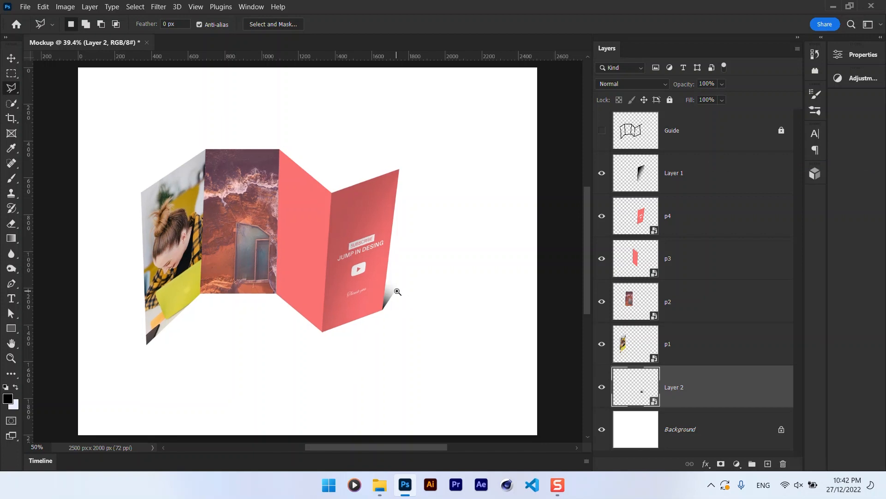
Step: Apply a Gaussian Blur with a 4.5-pixel radius to the Layer 2 shadow
{"action": "scroll", "coordinate": [395, 293], "scroll_direction": "up", "scroll_amount": 1}
{"action": "left_click", "coordinate": [167, 9]}
{"action": "mouse_move", "coordinate": [174, 144]}
{"action": "left_click", "coordinate": [327, 182]}
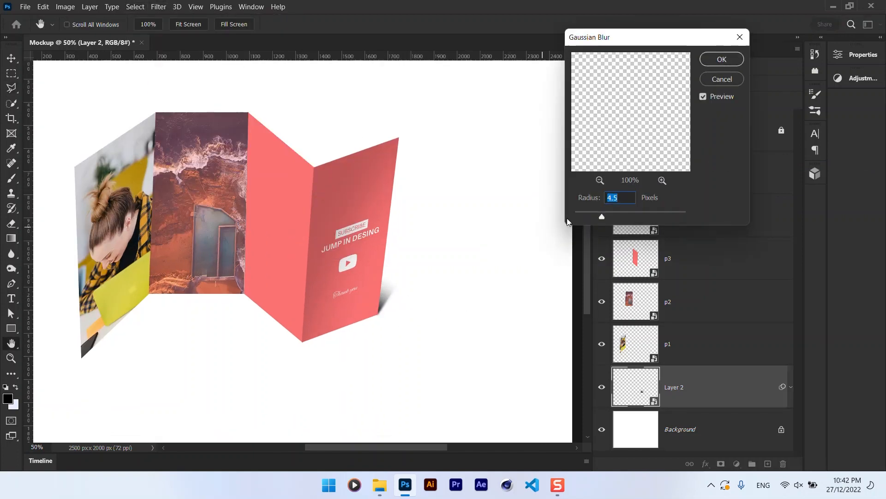
{"action": "scroll", "coordinate": [374, 321], "scroll_direction": "up", "scroll_amount": 2}
{"action": "left_click", "coordinate": [720, 60]}
Step: Scale the Layer 2 shadow up to about 242% and reposition its dark tip at p4's lower-right corner
{"action": "scroll", "coordinate": [413, 302], "scroll_direction": "down", "scroll_amount": 4}
{"action": "key", "text": "v"}
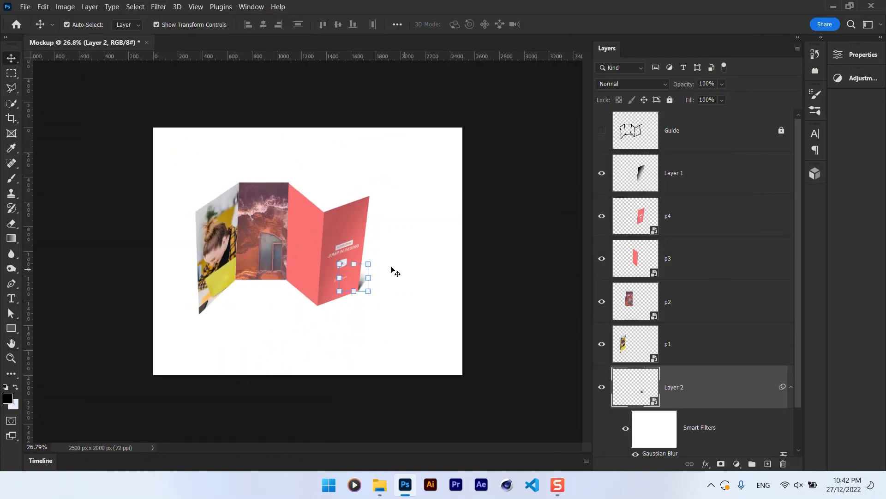
{"action": "left_click", "coordinate": [372, 264]}
{"action": "left_click", "coordinate": [484, 199]}
{"action": "scroll", "coordinate": [396, 277], "scroll_direction": "up", "scroll_amount": 10}
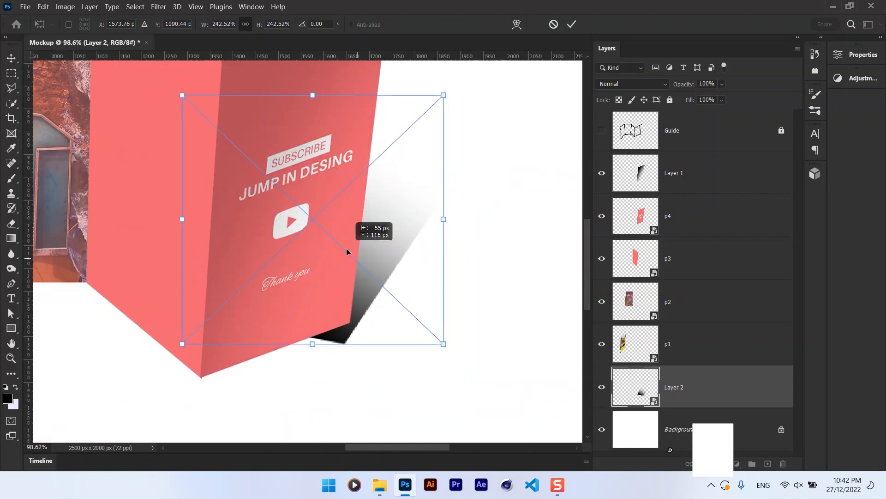
{"action": "left_click_drag", "start_coordinate": [388, 318], "coordinate": [399, 318]}
{"action": "left_click_drag", "start_coordinate": [400, 302], "coordinate": [400, 306]}
{"action": "left_click", "coordinate": [571, 24]}
Step: Lower Layer 2's opacity to 58% and paint black on its smart filter mask to remove the blur near p4's lower-right corner
{"action": "left_click_drag", "start_coordinate": [435, 206], "coordinate": [392, 205]}
{"action": "mouse_move", "coordinate": [547, 153]}
{"action": "left_mouse_down"}
{"action": "mouse_move", "coordinate": [493, 241]}
{"action": "mouse_move", "coordinate": [453, 238]}
{"action": "left_mouse_up"}
{"action": "left_click", "coordinate": [654, 429]}
{"action": "left_click", "coordinate": [12, 179]}
{"action": "left_click", "coordinate": [16, 387]}
{"action": "scroll", "coordinate": [342, 279], "scroll_direction": "up", "scroll_amount": 4}
{"action": "mouse_move", "coordinate": [371, 314]}
{"action": "left_mouse_down"}
{"action": "mouse_move", "coordinate": [448, 281]}
{"action": "mouse_move", "coordinate": [424, 186]}
{"action": "left_mouse_up"}
{"action": "left_click_drag", "start_coordinate": [308, 351], "coordinate": [283, 366]}
{"action": "left_click_drag", "start_coordinate": [345, 338], "coordinate": [379, 328]}
{"action": "left_click", "coordinate": [655, 430], "text": "shift"}
{"action": "left_click", "coordinate": [655, 431], "text": "shift"}
{"action": "left_click_drag", "start_coordinate": [295, 347], "coordinate": [216, 349]}
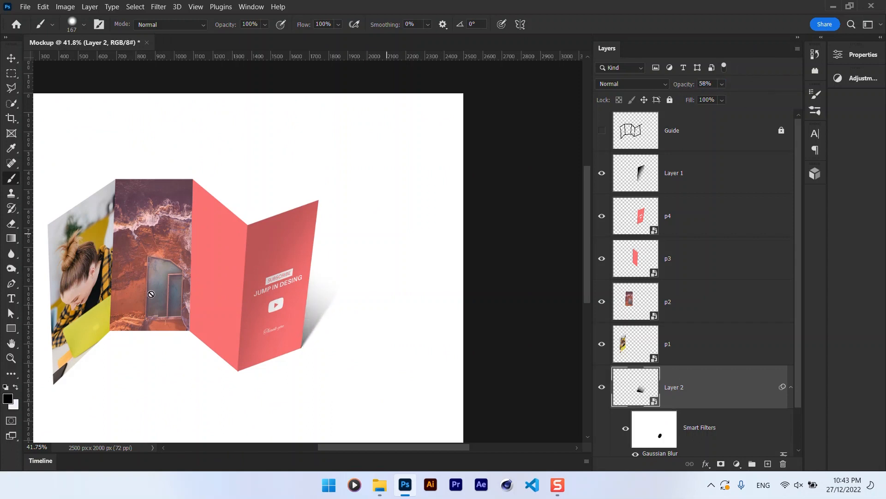
{"action": "left_click_drag", "start_coordinate": [196, 296], "coordinate": [401, 269]}
{"action": "key", "text": "v"}
{"action": "key", "text": "ctrl+z"}
{"action": "key", "text": "ctrl+shift+z"}
{"action": "left_click_drag", "start_coordinate": [516, 269], "coordinate": [480, 272]}
{"action": "left_click", "coordinate": [514, 290]}
Step: Add a new layer directly above the Background for p1's cast shadow
{"action": "left_click_drag", "start_coordinate": [201, 342], "coordinate": [257, 325]}
{"action": "left_click_drag", "start_coordinate": [268, 281], "coordinate": [206, 400]}
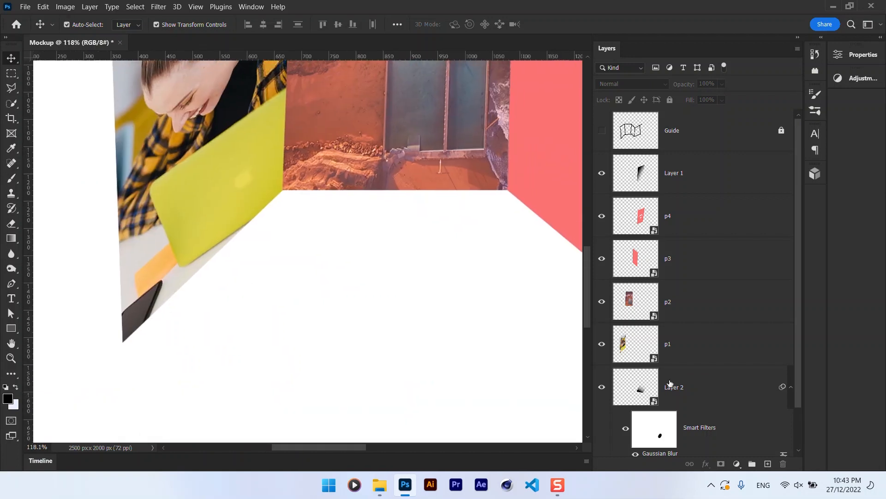
{"action": "scroll", "coordinate": [657, 405], "scroll_direction": "down", "scroll_amount": 3}
{"action": "left_click", "coordinate": [683, 434]}
{"action": "left_click", "coordinate": [768, 464]}
Step: Outline a triangular shadow area from p1's lower-left corner up to p2's bottom edge with the Polygonal Lasso, and get the Gradient tool ready
{"action": "key", "text": "l"}
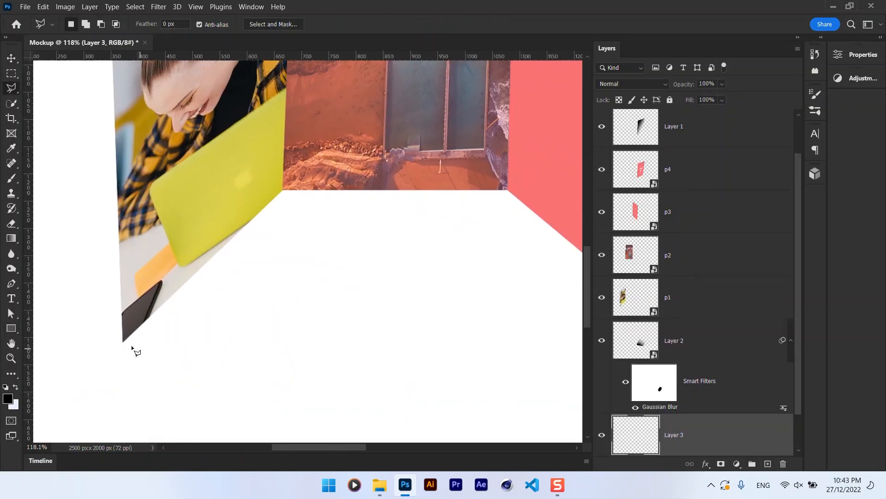
{"action": "double_click", "coordinate": [164, 188]}
{"action": "scroll", "coordinate": [653, 431], "scroll_direction": "down", "scroll_amount": 1}
{"action": "key", "text": "g"}
{"action": "left_click_drag", "start_coordinate": [98, 323], "coordinate": [288, 156]}
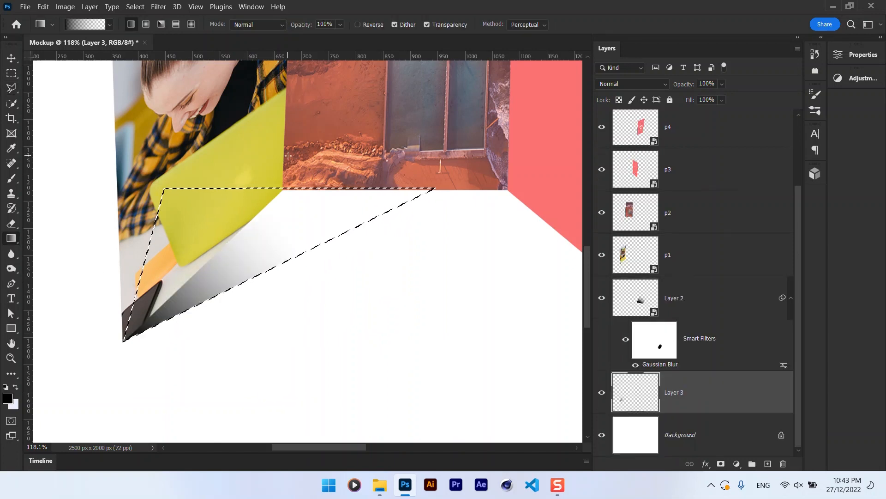
{"action": "key", "text": "ctrl+z"}
{"action": "left_click_drag", "start_coordinate": [143, 265], "coordinate": [394, 181]}
{"action": "key", "text": "ctrl+z"}
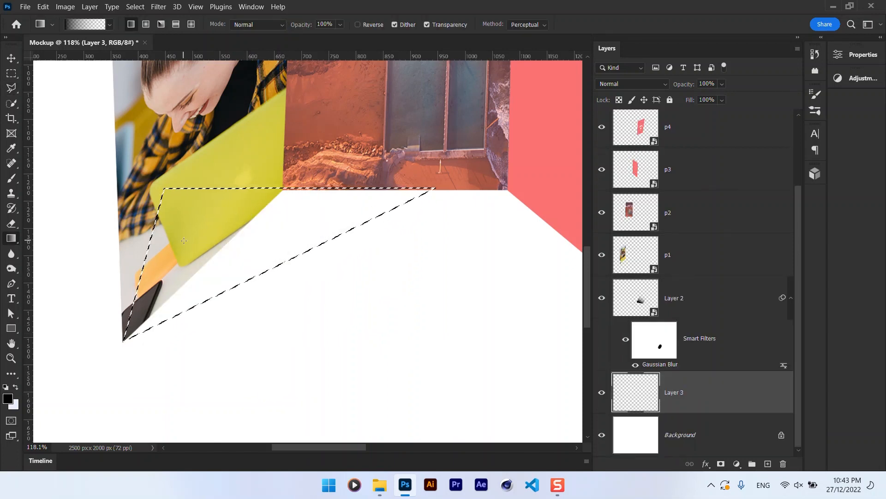
{"action": "left_click_drag", "start_coordinate": [149, 255], "coordinate": [269, 254]}
{"action": "key", "text": "ctrl+z"}
Step: Fill the triangular selection with a black-to-transparent gradient fading away from p1, deselect, and convert Layer 3 to a smart object
{"action": "left_click_drag", "start_coordinate": [174, 224], "coordinate": [352, 243]}
{"action": "right_click", "coordinate": [699, 392]}
{"action": "left_click", "coordinate": [739, 167]}
Step: Apply the last-used Gaussian Blur to Layer 3 and set the layer to Multiply at 31% opacity
{"action": "left_click", "coordinate": [158, 7]}
{"action": "left_click", "coordinate": [184, 20]}
{"action": "left_click", "coordinate": [718, 63]}
{"action": "left_click", "coordinate": [664, 86]}
{"action": "left_click", "coordinate": [649, 118]}
{"action": "left_click_drag", "start_coordinate": [683, 86], "coordinate": [653, 96]}
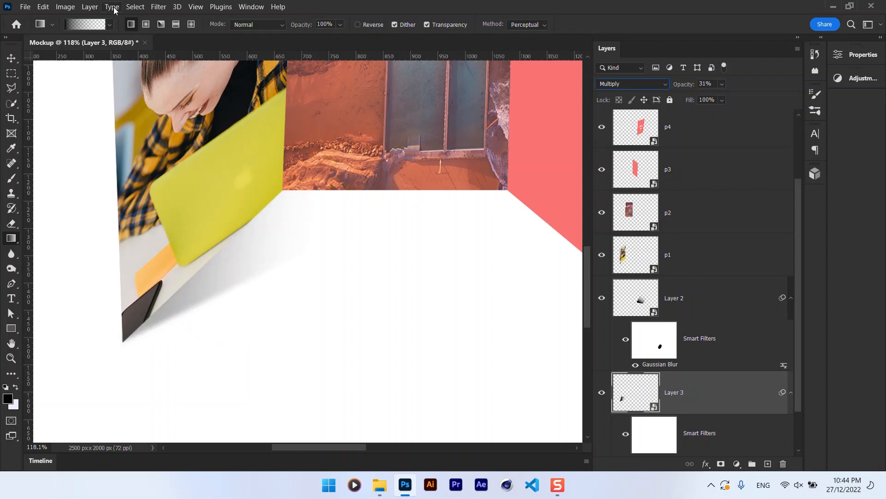
Step: Warp the Layer 3 shadow upward so it follows p1's bottom edge more closely
{"action": "key", "text": "ctrl+t"}
{"action": "left_click", "coordinate": [460, 197]}
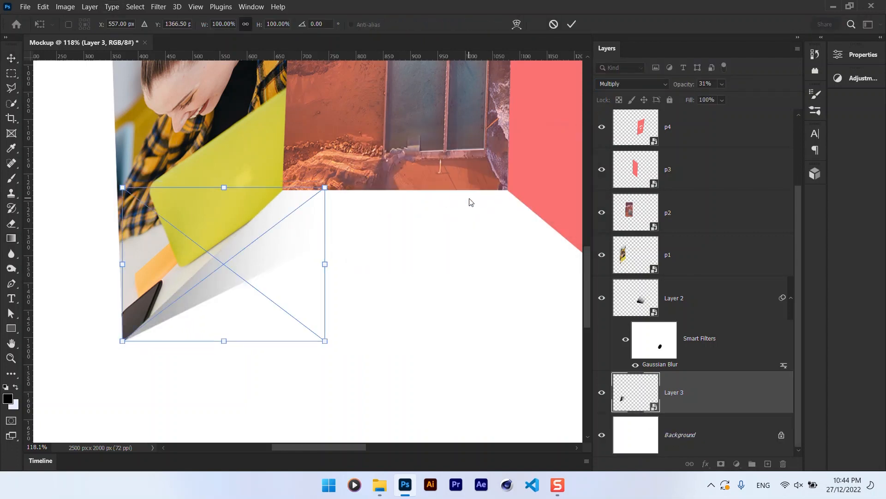
{"action": "left_click", "coordinate": [516, 25]}
{"action": "left_click_drag", "start_coordinate": [227, 300], "coordinate": [233, 279]}
{"action": "left_click_drag", "start_coordinate": [314, 243], "coordinate": [322, 220]}
{"action": "left_click_drag", "start_coordinate": [286, 265], "coordinate": [286, 246]}
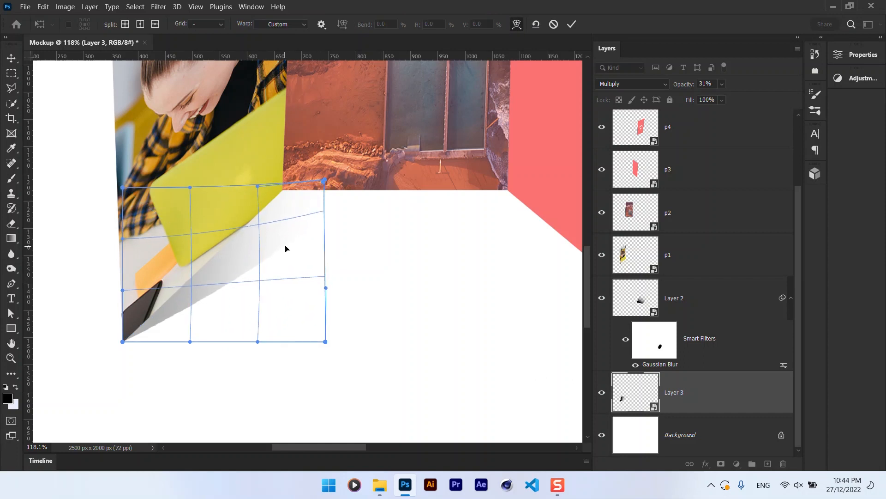
{"action": "left_click_drag", "start_coordinate": [224, 318], "coordinate": [224, 298]}
{"action": "left_click_drag", "start_coordinate": [326, 175], "coordinate": [327, 169]}
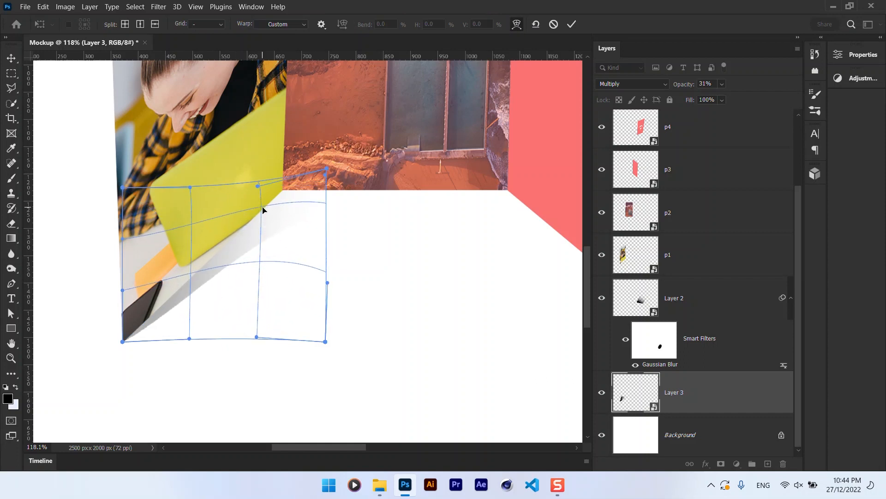
{"action": "key", "text": "Return"}
{"action": "left_click", "coordinate": [386, 277]}
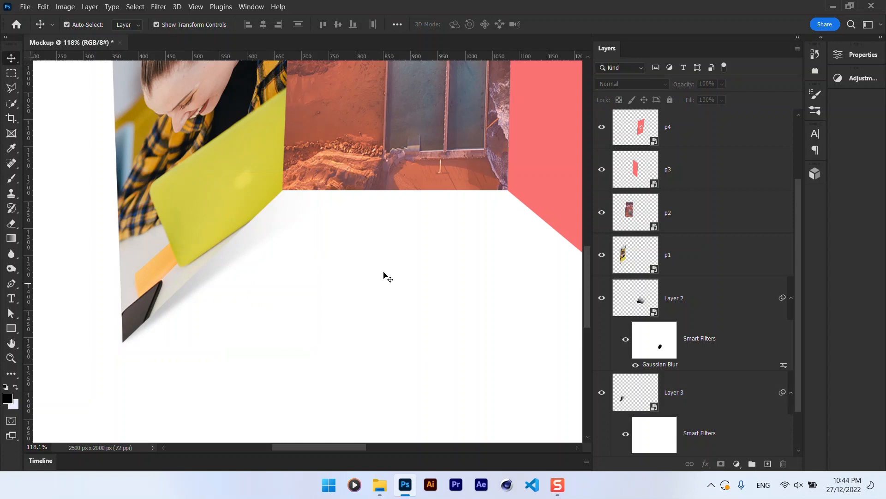
Step: Lower the Layer 3 shadow's opacity to 15%
{"action": "scroll", "coordinate": [277, 297], "scroll_direction": "down", "scroll_amount": 5}
{"action": "left_click", "coordinate": [645, 391]}
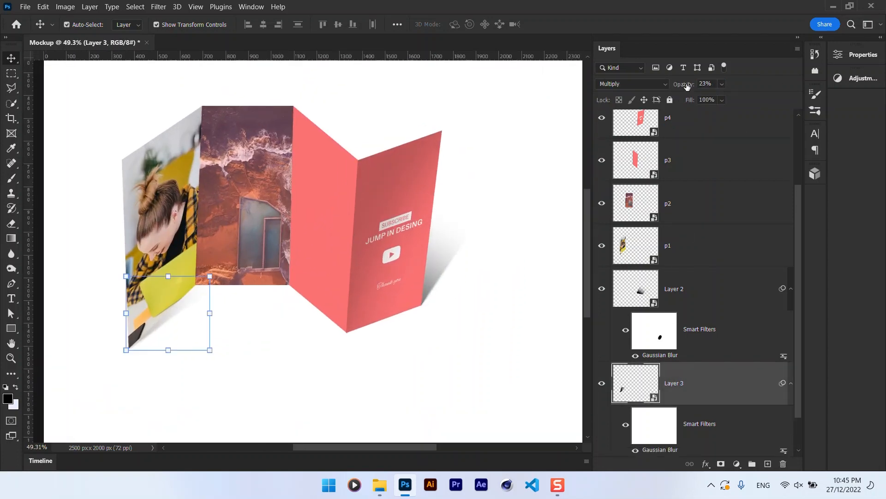
{"action": "scroll", "coordinate": [416, 213], "scroll_direction": "down", "scroll_amount": 2}
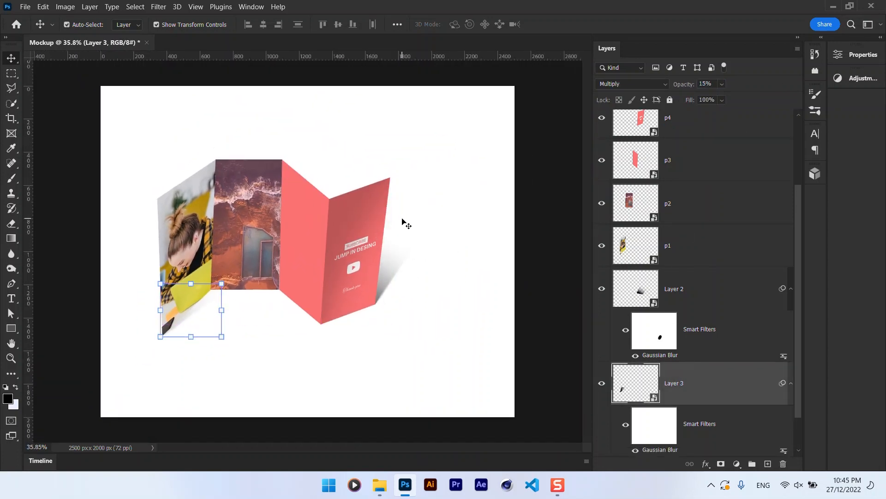
{"action": "left_click", "coordinate": [526, 251]}
Step: Add an Inner Shadow to p4 in Multiply mode with 100% opacity, a 96° angle and a 4 px distance
{"action": "scroll", "coordinate": [306, 196], "scroll_direction": "up", "scroll_amount": 5}
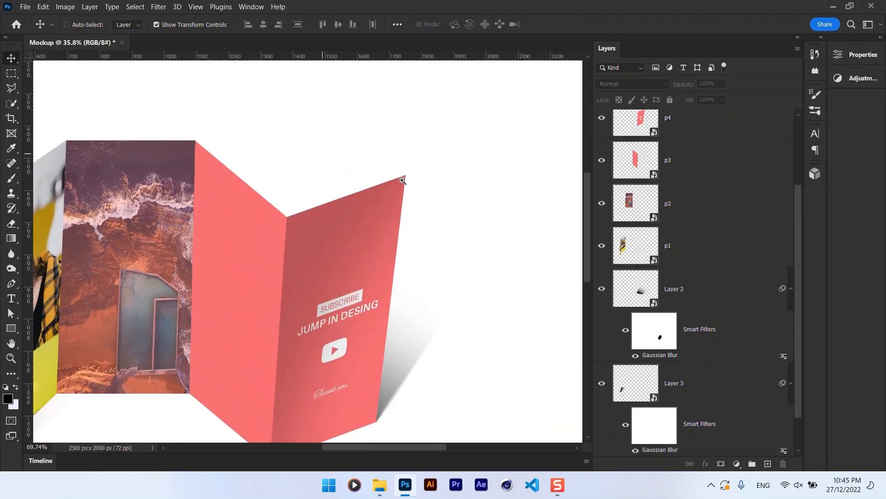
{"action": "scroll", "coordinate": [471, 118], "scroll_direction": "down", "scroll_amount": 2}
{"action": "left_click", "coordinate": [366, 182]}
{"action": "left_click", "coordinate": [653, 175]}
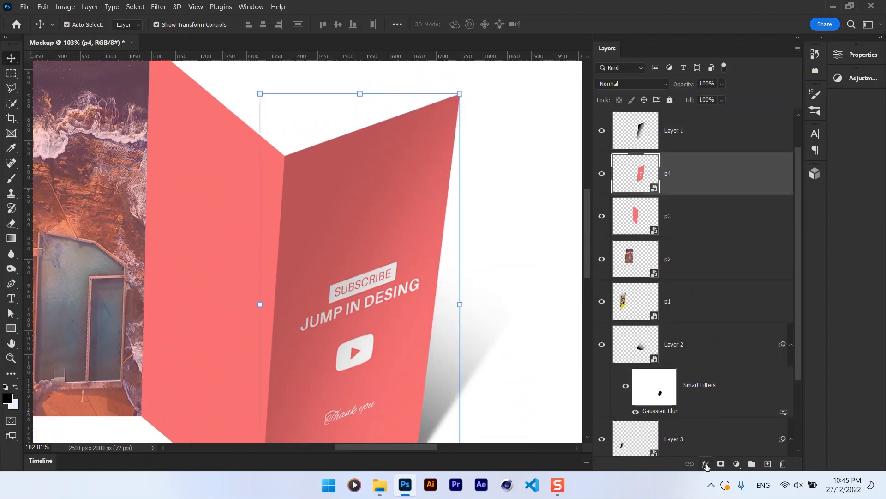
{"action": "left_click", "coordinate": [707, 463]}
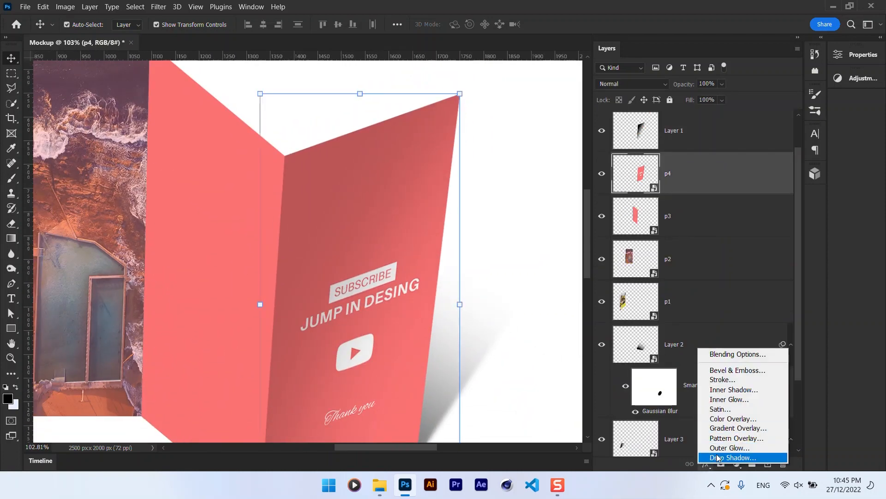
{"action": "left_click", "coordinate": [732, 390]}
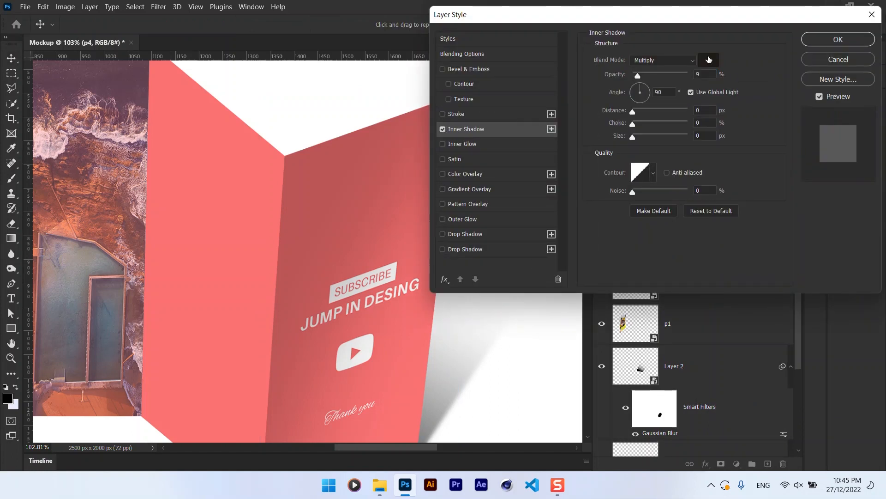
{"action": "left_click_drag", "start_coordinate": [681, 15], "coordinate": [774, 12]}
{"action": "left_click", "coordinate": [773, 57]}
{"action": "left_click", "coordinate": [748, 103]}
{"action": "left_click_drag", "start_coordinate": [727, 109], "coordinate": [732, 109]}
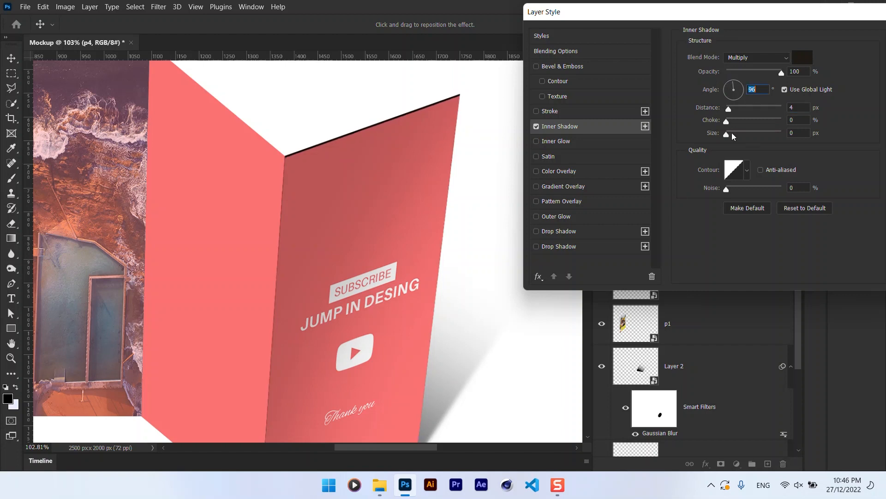
Step: Change p4's inner shadow colour to white (ffffff) and apply the layer style
{"action": "scroll", "coordinate": [348, 135], "scroll_direction": "up", "scroll_amount": 5}
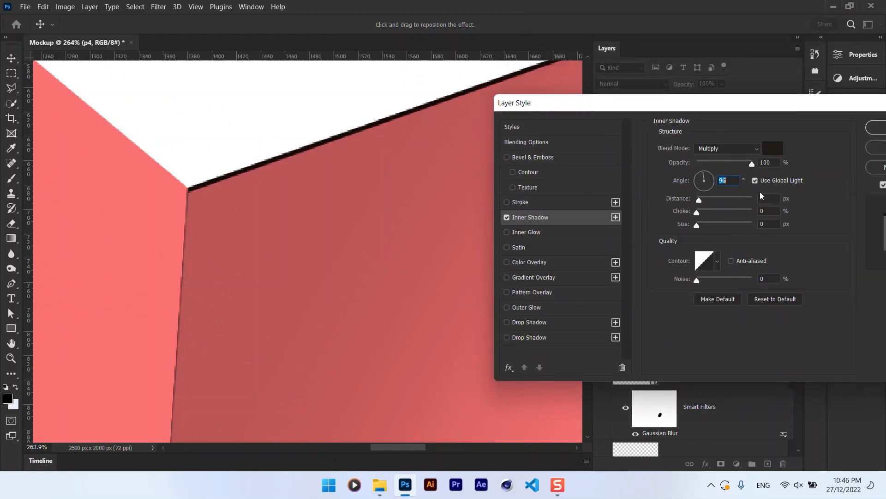
{"action": "left_click", "coordinate": [772, 148]}
{"action": "left_click", "coordinate": [580, 251]}
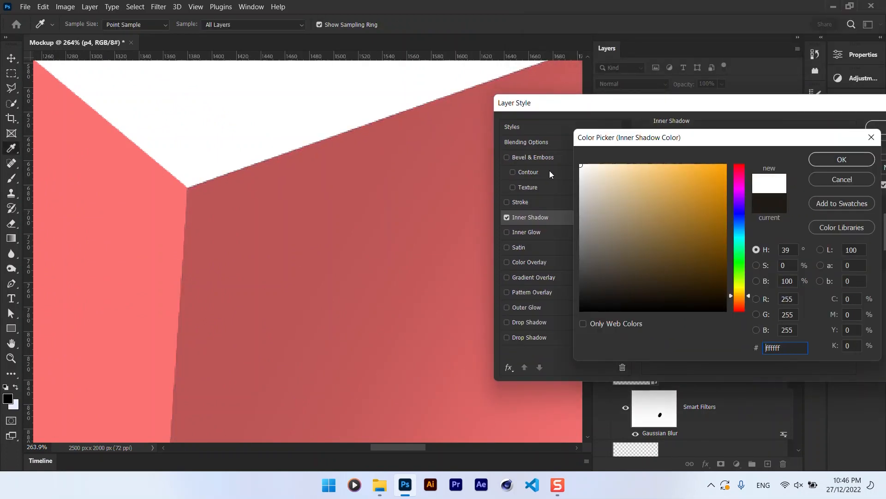
{"action": "left_click", "coordinate": [841, 160]}
{"action": "left_click_drag", "start_coordinate": [787, 104], "coordinate": [663, 103]}
{"action": "left_click", "coordinate": [771, 128]}
{"action": "scroll", "coordinate": [398, 196], "scroll_direction": "down", "scroll_amount": 10}
{"action": "left_click", "coordinate": [512, 273]}
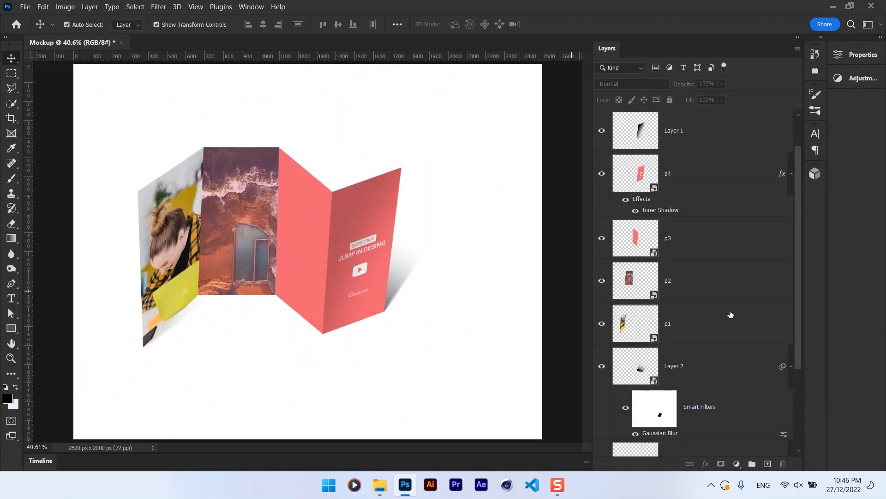
Step: Add a new layer directly above the Background for the backdrop shading
{"action": "scroll", "coordinate": [731, 315], "scroll_direction": "down", "scroll_amount": 5}
{"action": "left_click", "coordinate": [706, 441]}
{"action": "left_click", "coordinate": [767, 463]}
Step: Fill the new layer with a vertical black-to-transparent gradient, darkest at the canvas's upper edge
{"action": "left_click", "coordinate": [11, 328]}
{"action": "scroll", "coordinate": [293, 138], "scroll_direction": "down", "scroll_amount": 3}
{"action": "mouse_move", "coordinate": [293, 138]}
{"action": "left_mouse_down"}
{"action": "mouse_move", "coordinate": [314, 152]}
{"action": "mouse_move", "coordinate": [336, 392]}
{"action": "mouse_move", "coordinate": [291, 425]}
{"action": "left_mouse_up"}
{"action": "key", "text": "ctrl+z"}
{"action": "left_click", "coordinate": [11, 238]}
{"action": "key", "text": "ctrl+z"}
{"action": "left_click", "coordinate": [12, 59]}
Step: Set the backdrop gradient layer to Multiply at 25% opacity and lock it
{"action": "left_click", "coordinate": [809, 49]}
{"action": "left_click", "coordinate": [633, 84]}
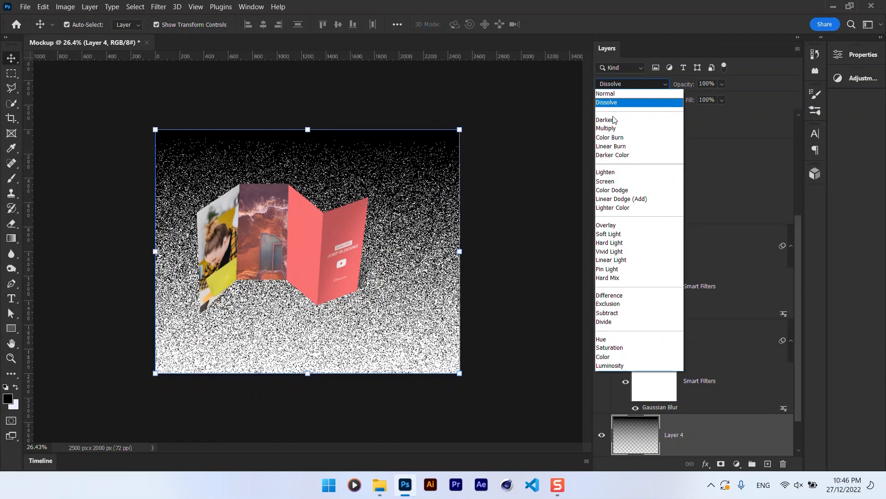
{"action": "left_click", "coordinate": [606, 129]}
{"action": "left_click_drag", "start_coordinate": [683, 84], "coordinate": [642, 90]}
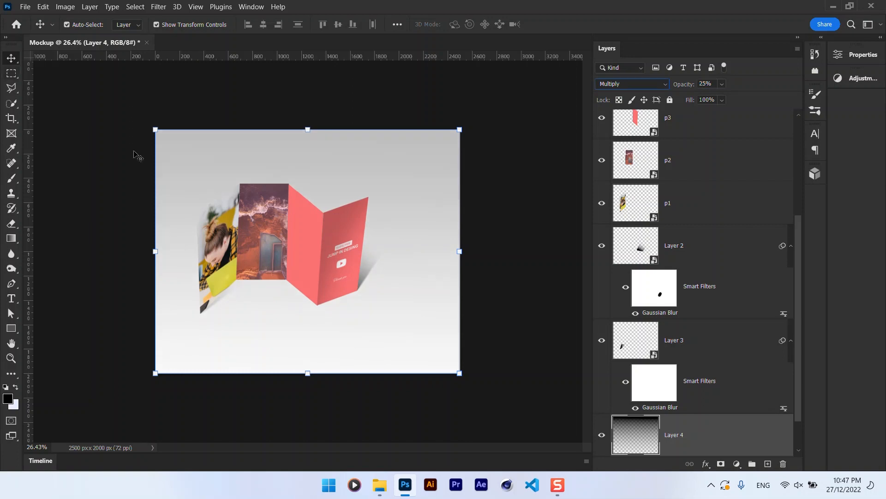
{"action": "left_click", "coordinate": [670, 100]}
Step: Reopen p4's Inner Shadow and set it to Normal blend mode with a 3 px distance, keeping the white colour
{"action": "scroll", "coordinate": [416, 251], "scroll_direction": "up", "scroll_amount": 10}
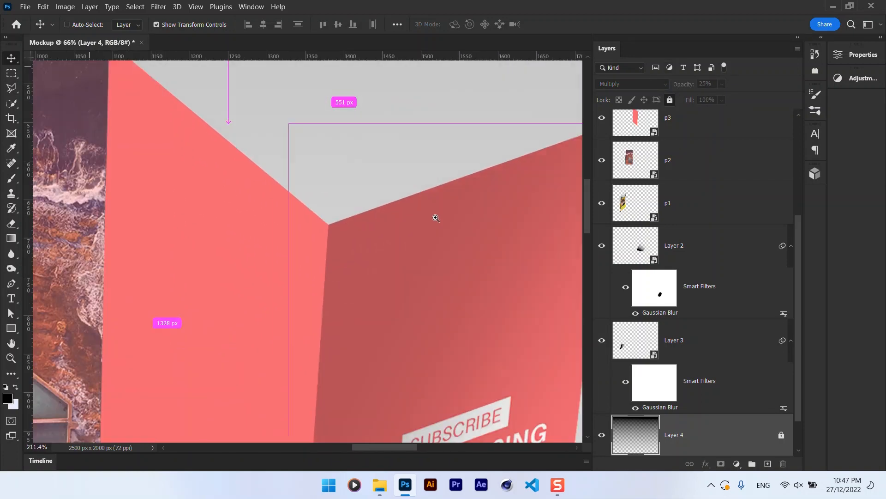
{"action": "scroll", "coordinate": [637, 132], "scroll_direction": "up", "scroll_amount": 4}
{"action": "left_click", "coordinate": [672, 226]}
{"action": "double_click", "coordinate": [655, 254]}
{"action": "left_click_drag", "start_coordinate": [608, 106], "coordinate": [808, 70]}
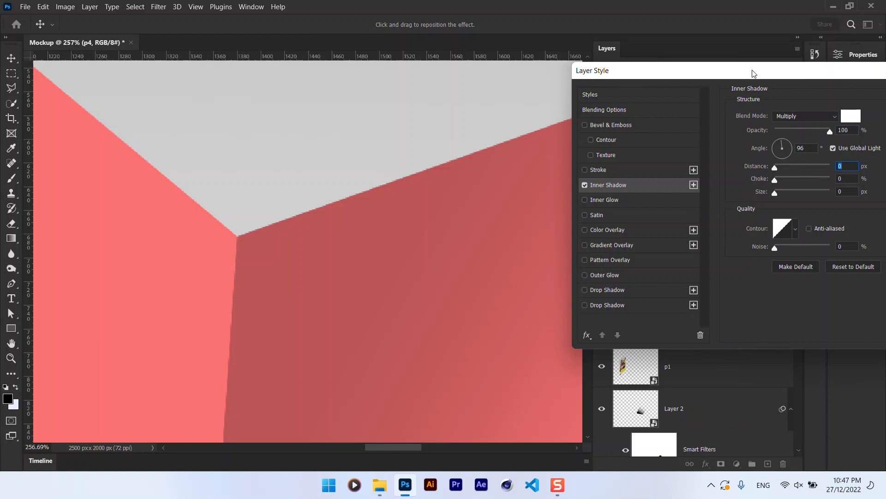
{"action": "left_click_drag", "start_coordinate": [753, 74], "coordinate": [685, 49]}
{"action": "left_click", "coordinate": [752, 95]}
{"action": "left_click", "coordinate": [721, 96]}
{"action": "left_click_drag", "start_coordinate": [705, 143], "coordinate": [707, 141]}
{"action": "left_click", "coordinate": [783, 93]}
{"action": "left_click", "coordinate": [846, 162]}
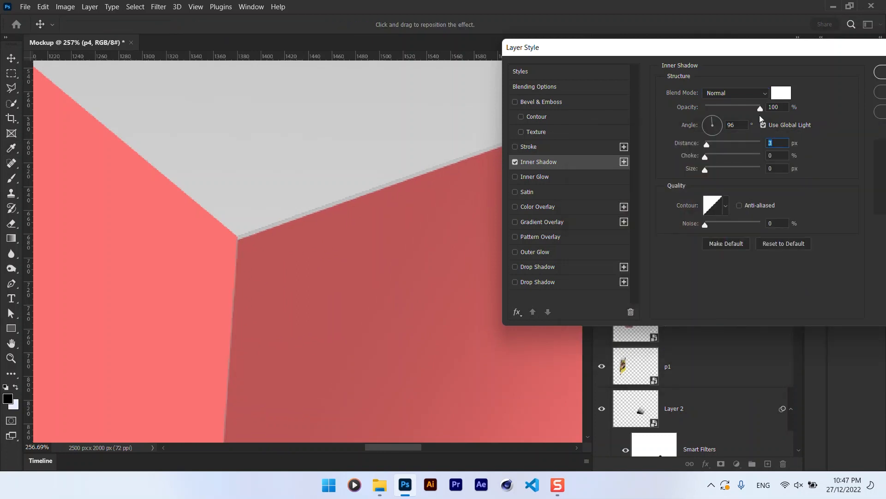
Step: Recolour p4's inner shadow to a dark red based on a colour sampled from the panel, and apply the style
{"action": "left_click", "coordinate": [768, 107]}
{"action": "left_click", "coordinate": [781, 93]}
{"action": "left_click", "coordinate": [444, 236]}
{"action": "left_click", "coordinate": [643, 236]}
{"action": "mouse_move", "coordinate": [616, 230]}
{"action": "left_mouse_down"}
{"action": "mouse_move", "coordinate": [655, 223]}
{"action": "mouse_move", "coordinate": [681, 243]}
{"action": "mouse_move", "coordinate": [669, 210]}
{"action": "left_mouse_up"}
{"action": "left_click", "coordinate": [831, 163]}
{"action": "left_click_drag", "start_coordinate": [879, 54], "coordinate": [760, 66]}
{"action": "left_click", "coordinate": [783, 83]}
Step: Add an Inner Shadow to p3 in Normal mode with dark red, 100% opacity and a 1 px distance
{"action": "scroll", "coordinate": [203, 274], "scroll_direction": "down", "scroll_amount": 8}
{"action": "left_click_drag", "start_coordinate": [201, 275], "coordinate": [373, 202]}
{"action": "left_click", "coordinate": [358, 203]}
{"action": "left_click", "coordinate": [705, 464]}
{"action": "left_click", "coordinate": [730, 387]}
{"action": "left_click_drag", "start_coordinate": [471, 75], "coordinate": [612, 42]}
{"action": "left_click_drag", "start_coordinate": [355, 180], "coordinate": [390, 172]}
{"action": "left_click_drag", "start_coordinate": [831, 45], "coordinate": [636, 123]}
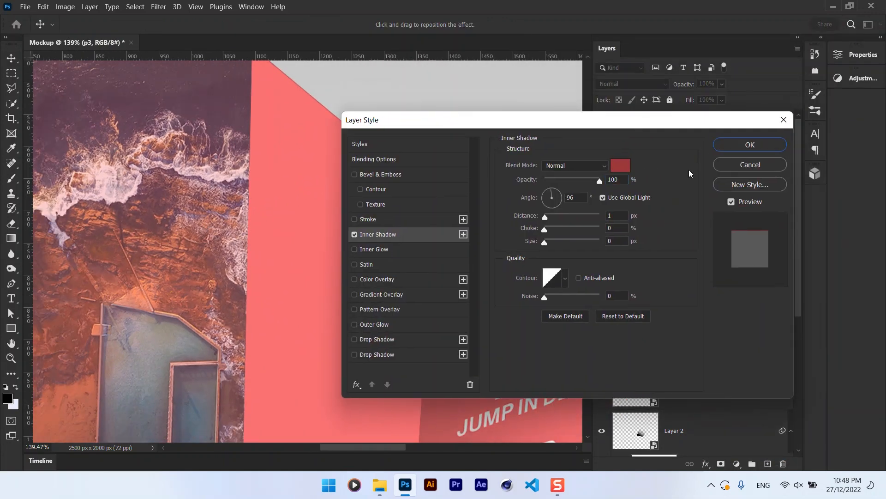
{"action": "left_click", "coordinate": [750, 145]}
{"action": "left_click", "coordinate": [485, 177]}
Step: Add an Inner Shadow to p2, with its Drop Shadow effect turned off
{"action": "left_click_drag", "start_coordinate": [411, 233], "coordinate": [822, 365]}
{"action": "left_click", "coordinate": [685, 329]}
{"action": "left_click", "coordinate": [706, 464]}
{"action": "left_click", "coordinate": [729, 458]}
{"action": "left_click_drag", "start_coordinate": [583, 124], "coordinate": [406, 132]}
{"action": "left_click", "coordinate": [175, 350]}
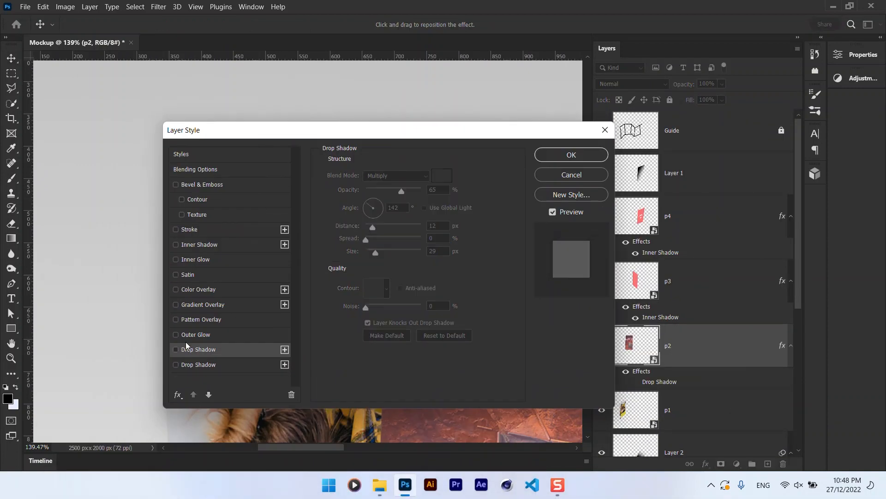
{"action": "left_click", "coordinate": [207, 245]}
{"action": "left_click", "coordinate": [572, 154]}
Step: Add an Inner Shadow to p1 and set its colour to grey 8c8c8c
{"action": "left_click", "coordinate": [341, 242]}
{"action": "left_click", "coordinate": [705, 463]}
{"action": "left_click", "coordinate": [711, 464]}
{"action": "left_click_drag", "start_coordinate": [312, 134], "coordinate": [569, 122]}
{"action": "left_click", "coordinate": [697, 162]}
{"action": "left_click", "coordinate": [278, 302]}
{"action": "left_click_drag", "start_coordinate": [587, 199], "coordinate": [606, 208]}
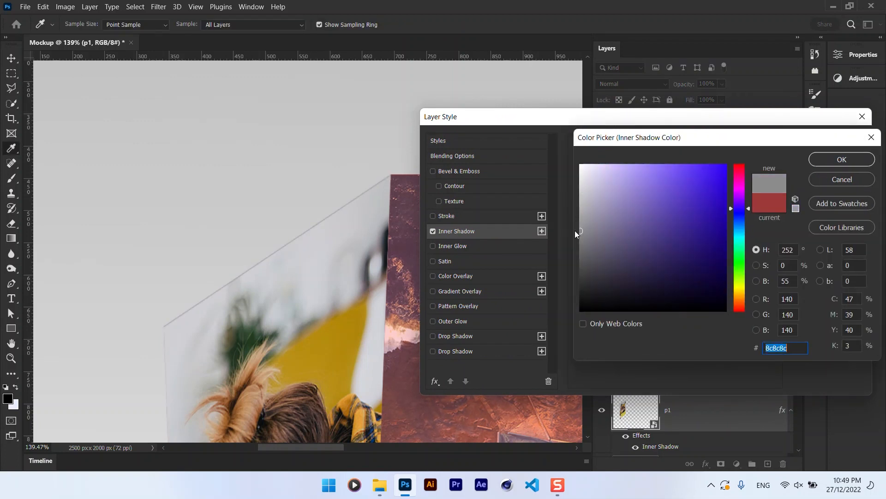
{"action": "left_click", "coordinate": [829, 161]}
{"action": "left_click", "coordinate": [827, 141]}
Step: Add a new layer directly above p2 with p2's outline loaded as a selection, and get the Gradient tool ready
{"action": "scroll", "coordinate": [228, 247], "scroll_direction": "down", "scroll_amount": 5}
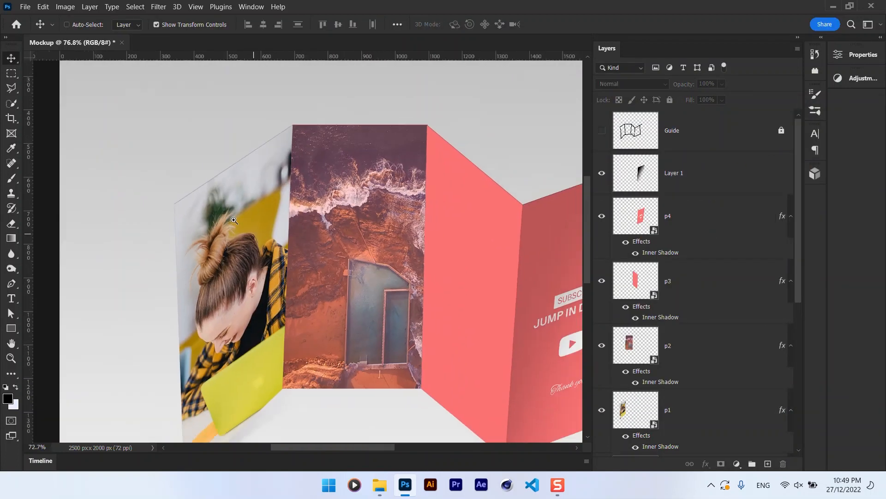
{"action": "left_click_drag", "start_coordinate": [327, 186], "coordinate": [329, 191]}
{"action": "left_click", "coordinate": [280, 253]}
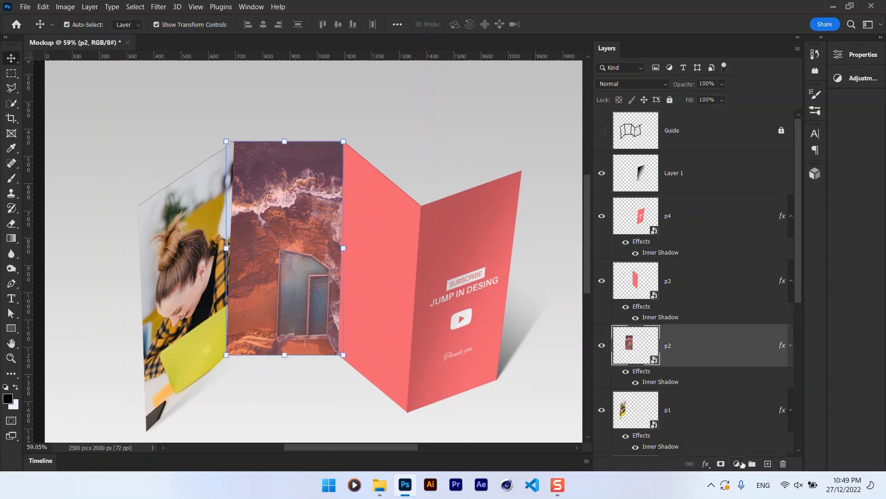
{"action": "key", "text": "ctrl+shift+alt+n"}
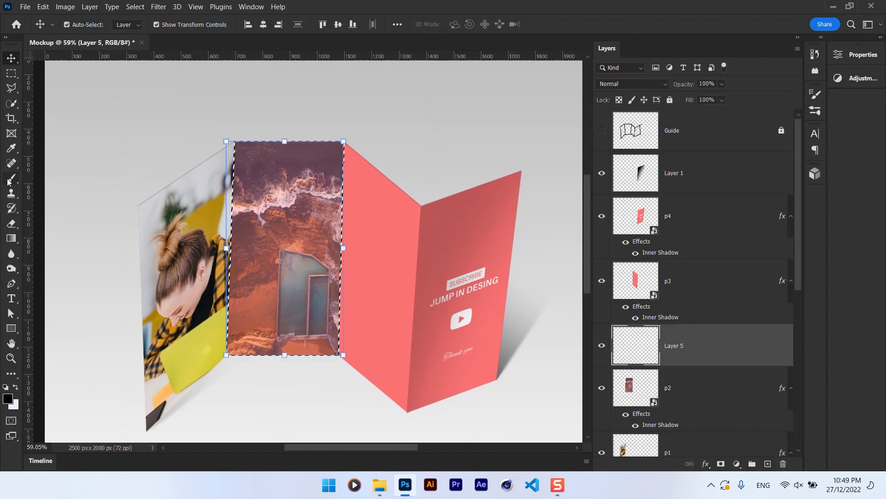
{"action": "left_click", "coordinate": [11, 238]}
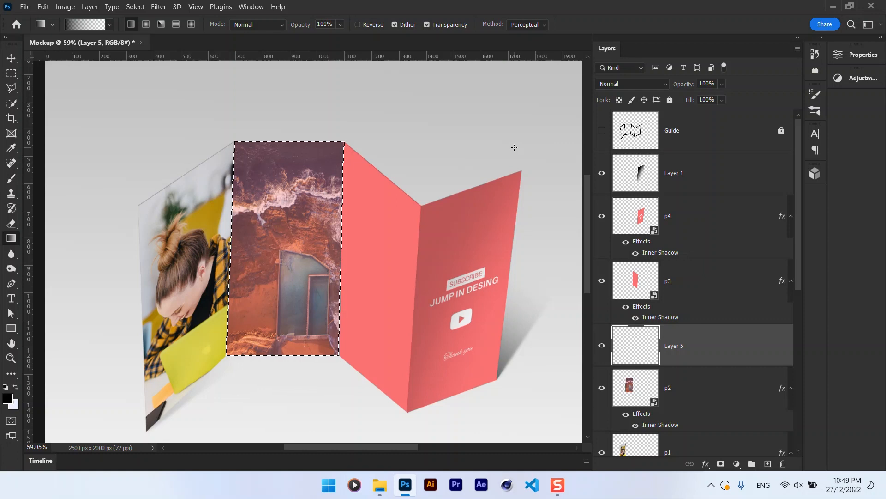
Step: Clear the selection, then transform p2 by pulling its top-right corner slightly outward
{"action": "key", "text": "ctrl+d"}
{"action": "key", "text": "v"}
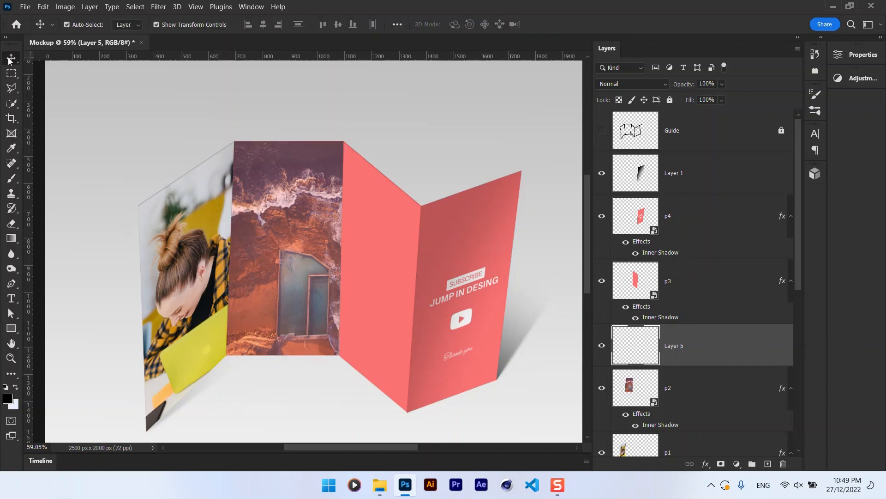
{"action": "scroll", "coordinate": [317, 157], "scroll_direction": "up", "scroll_amount": 5}
{"action": "left_click", "coordinate": [306, 172]}
{"action": "key", "text": "ctrl+t"}
{"action": "right_click", "coordinate": [257, 137]}
{"action": "left_click", "coordinate": [285, 199]}
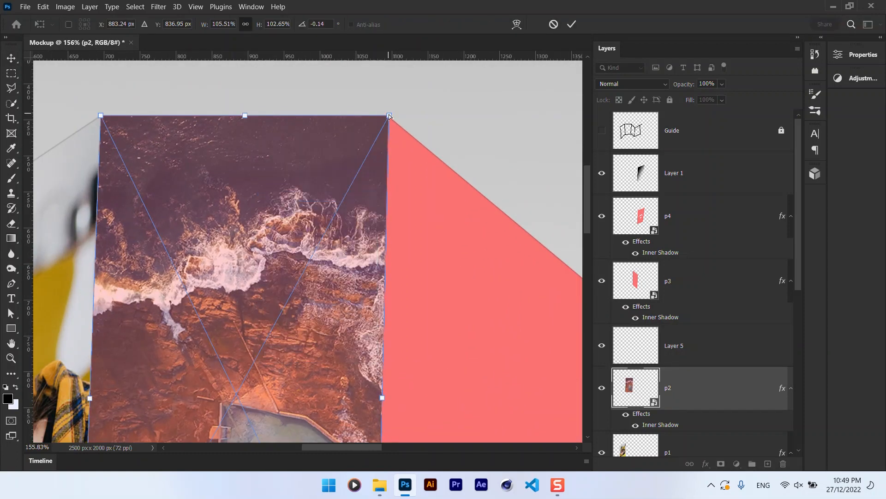
{"action": "left_click_drag", "start_coordinate": [389, 116], "coordinate": [399, 117]}
Step: Refine p2's top edge and corners with further distortions so they meet p1 along the fold
{"action": "right_click", "coordinate": [358, 135]}
{"action": "left_click", "coordinate": [387, 167]}
{"action": "left_click_drag", "start_coordinate": [247, 118], "coordinate": [248, 123]}
{"action": "scroll", "coordinate": [80, 127], "scroll_direction": "up", "scroll_amount": 4}
{"action": "left_click_drag", "start_coordinate": [79, 127], "coordinate": [193, 118]}
{"action": "left_click_drag", "start_coordinate": [264, 135], "coordinate": [284, 131]}
{"action": "scroll", "coordinate": [284, 130], "scroll_direction": "down", "scroll_amount": 6}
{"action": "left_click_drag", "start_coordinate": [305, 250], "coordinate": [369, 314]}
{"action": "left_click_drag", "start_coordinate": [445, 411], "coordinate": [434, 196]}
{"action": "left_click_drag", "start_coordinate": [350, 322], "coordinate": [356, 287]}
{"action": "right_click", "coordinate": [356, 288]}
{"action": "left_click", "coordinate": [386, 113]}
{"action": "left_click_drag", "start_coordinate": [384, 317], "coordinate": [377, 317]}
Step: Widen p2 so its right edge extends behind p3, and apply the transformation
{"action": "left_click_drag", "start_coordinate": [289, 330], "coordinate": [413, 300]}
{"action": "left_click_drag", "start_coordinate": [461, 204], "coordinate": [446, 206]}
{"action": "left_click_drag", "start_coordinate": [394, 164], "coordinate": [394, 192]}
{"action": "left_click_drag", "start_coordinate": [387, 309], "coordinate": [263, 318]}
{"action": "left_click_drag", "start_coordinate": [417, 111], "coordinate": [393, 381]}
{"action": "left_click_drag", "start_coordinate": [369, 216], "coordinate": [481, 207]}
{"action": "right_click", "coordinate": [330, 138]}
{"action": "left_click", "coordinate": [352, 170]}
{"action": "left_click_drag", "start_coordinate": [359, 100], "coordinate": [360, 78]}
{"action": "left_click_drag", "start_coordinate": [531, 230], "coordinate": [425, 248]}
{"action": "left_click_drag", "start_coordinate": [373, 198], "coordinate": [319, 201]}
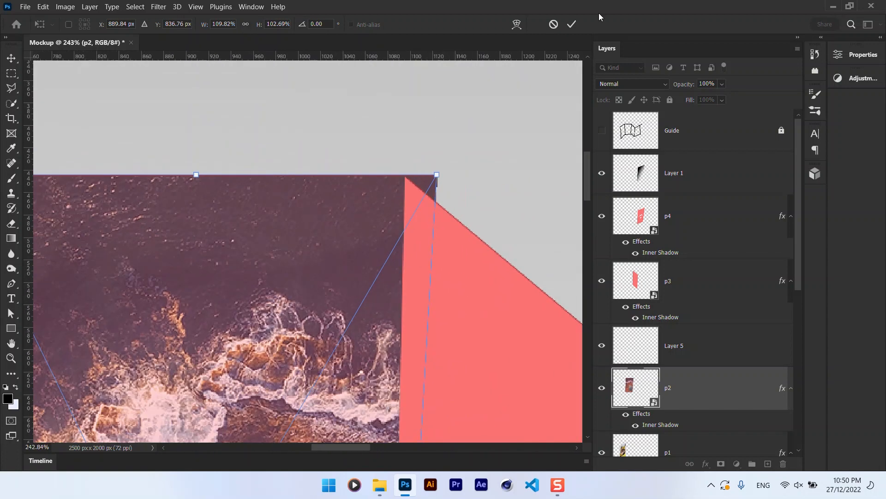
{"action": "left_click", "coordinate": [571, 24]}
Step: Move p3, p4 and the Layer 1 shading together rightward to p2's new outer edge
{"action": "left_click_drag", "start_coordinate": [423, 234], "coordinate": [370, 234]}
{"action": "left_click_drag", "start_coordinate": [489, 317], "coordinate": [405, 221]}
{"action": "left_click", "coordinate": [406, 221]}
{"action": "left_click", "coordinate": [497, 231], "text": "shift"}
{"action": "left_click", "coordinate": [682, 216], "text": "ctrl"}
{"action": "left_click_drag", "start_coordinate": [495, 231], "coordinate": [509, 230]}
{"action": "left_click_drag", "start_coordinate": [335, 125], "coordinate": [393, 221]}
{"action": "left_click_drag", "start_coordinate": [392, 221], "coordinate": [482, 217]}
{"action": "left_click_drag", "start_coordinate": [449, 227], "coordinate": [426, 226]}
{"action": "left_click_drag", "start_coordinate": [411, 266], "coordinate": [325, 268]}
{"action": "left_click_drag", "start_coordinate": [437, 363], "coordinate": [465, 362]}
Step: Reshape p3's left edge so its lower-left corner meets p2's bottom-right corner
{"action": "left_click", "coordinate": [335, 340], "text": "ctrl"}
{"action": "left_click", "coordinate": [457, 359], "text": "ctrl"}
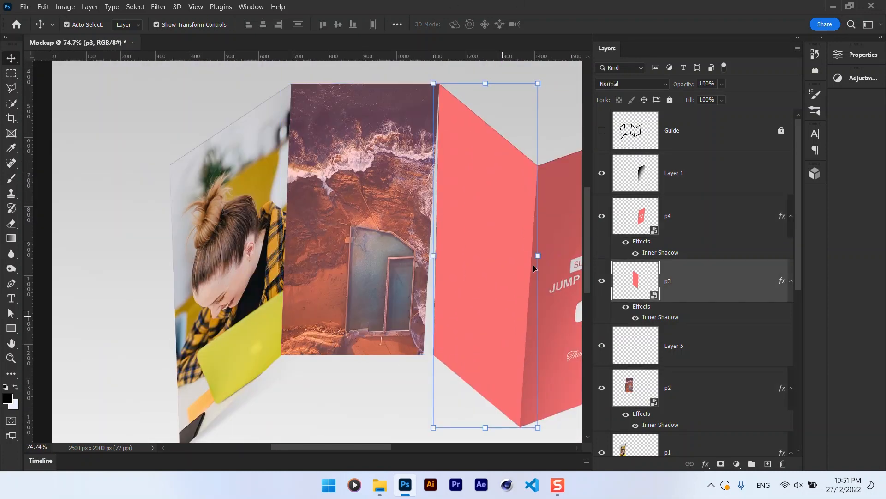
{"action": "key", "text": "ctrl+t"}
{"action": "right_click", "coordinate": [476, 327]}
{"action": "left_click", "coordinate": [496, 170]}
{"action": "left_click_drag", "start_coordinate": [418, 365], "coordinate": [435, 340]}
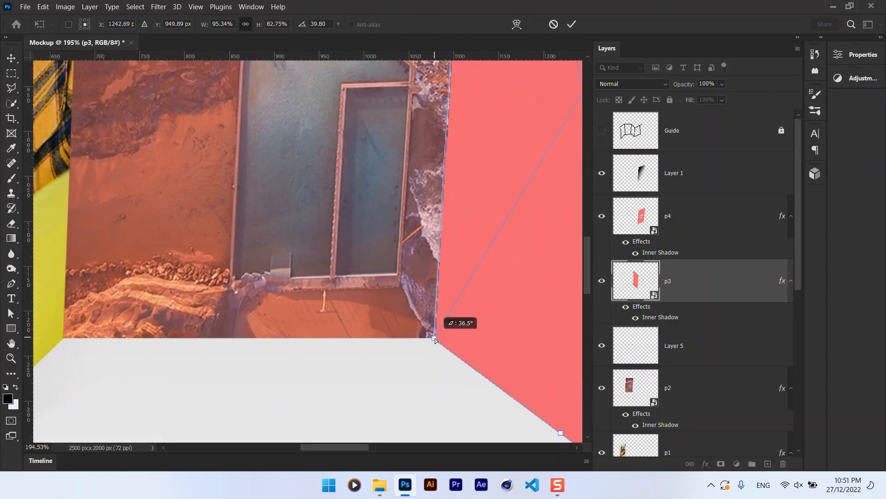
{"action": "scroll", "coordinate": [435, 339], "scroll_direction": "up", "scroll_amount": 5}
{"action": "key", "text": "Return"}
{"action": "key", "text": "ctrl+0"}
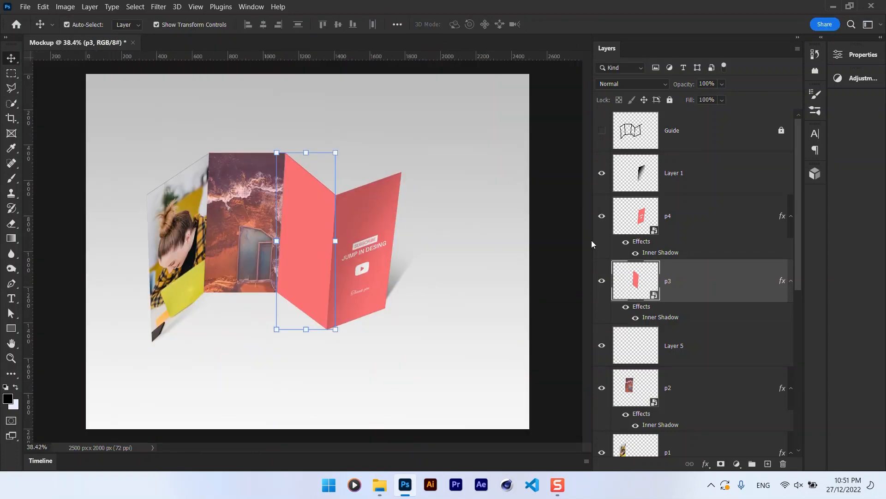
Step: Widen p4 to about 730 px by moving its outer edge outward along its slant
{"action": "left_click", "coordinate": [305, 333]}
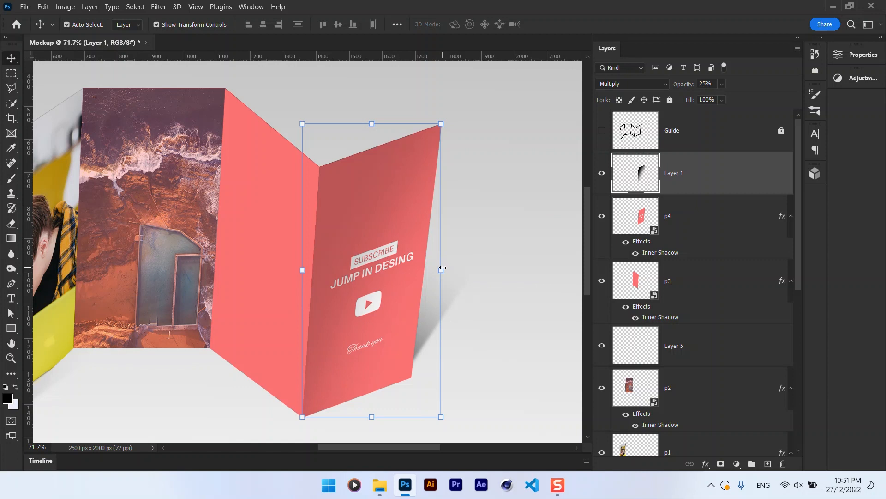
{"action": "left_click", "coordinate": [419, 269]}
{"action": "key", "text": "ctrl+t"}
{"action": "right_click", "coordinate": [413, 230]}
{"action": "left_click", "coordinate": [425, 261]}
{"action": "left_click_drag", "start_coordinate": [427, 251], "coordinate": [438, 244]}
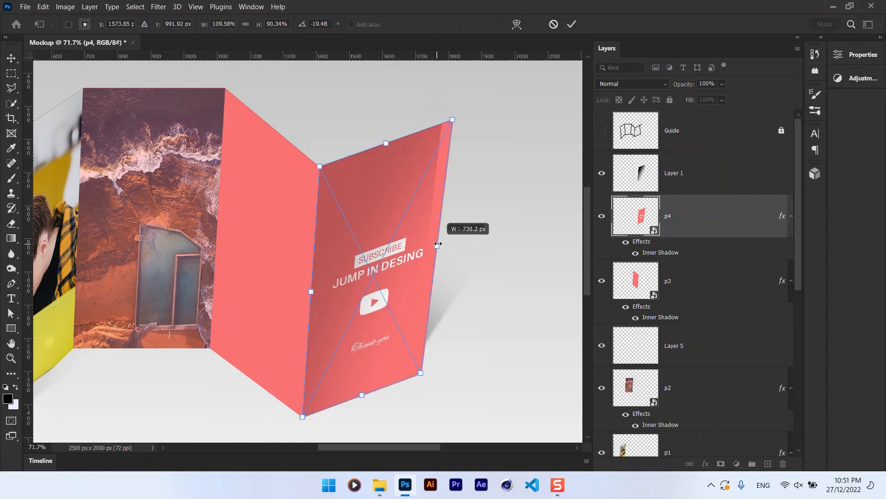
{"action": "left_click", "coordinate": [571, 24]}
Step: Enlarge the Layer 1 shading so it covers the whole of the widened p4
{"action": "scroll", "coordinate": [342, 214], "scroll_direction": "down", "scroll_amount": 5}
{"action": "left_click", "coordinate": [159, 256]}
{"action": "scroll", "coordinate": [161, 255], "scroll_direction": "up", "scroll_amount": 2}
{"action": "left_click", "coordinate": [425, 188]}
{"action": "scroll", "coordinate": [467, 179], "scroll_direction": "up", "scroll_amount": 4}
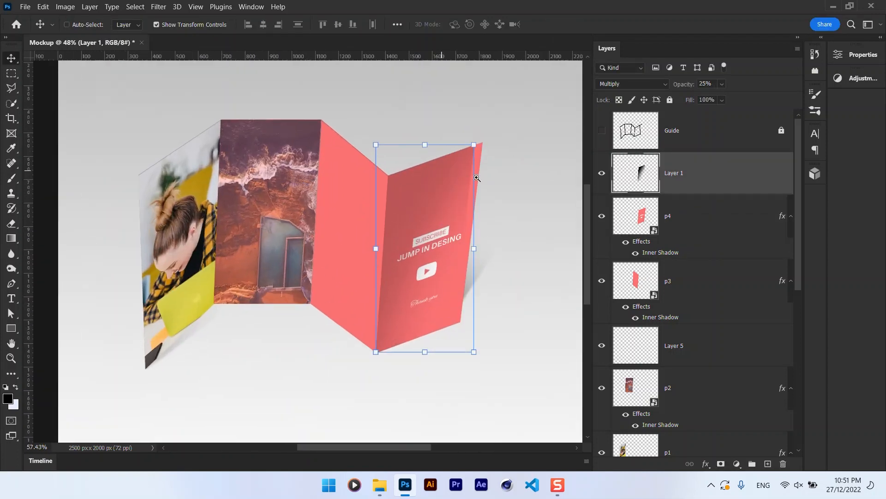
{"action": "key", "text": "ctrl+t"}
{"action": "left_click_drag", "start_coordinate": [480, 288], "coordinate": [493, 283]}
{"action": "left_click_drag", "start_coordinate": [493, 121], "coordinate": [501, 110]}
{"action": "key", "text": "Return"}
Step: Clip Layer 1 to p4 and compare the panel with and without the shading
{"action": "right_click", "coordinate": [703, 203]}
{"action": "left_click", "coordinate": [752, 226]}
{"action": "left_click", "coordinate": [507, 234]}
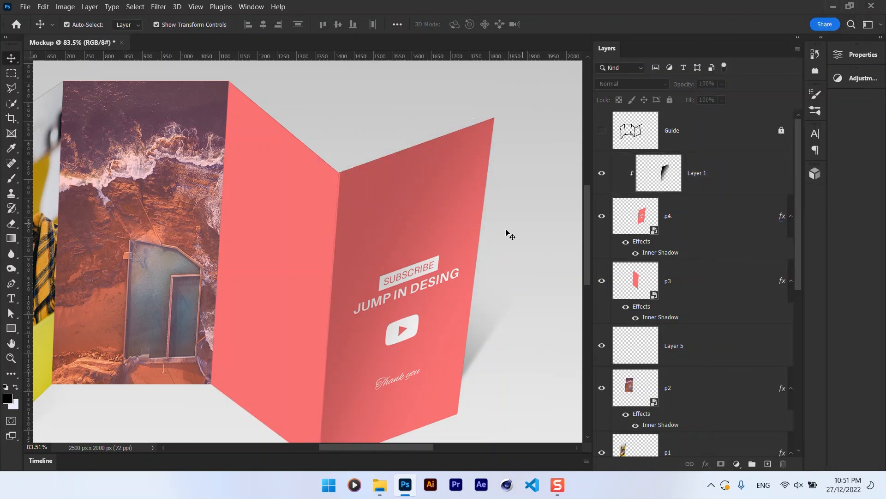
{"action": "left_click", "coordinate": [601, 173]}
{"action": "left_click", "coordinate": [602, 173]}
{"action": "left_click_drag", "start_coordinate": [165, 236], "coordinate": [376, 208]}
{"action": "left_click_drag", "start_coordinate": [348, 178], "coordinate": [321, 244]}
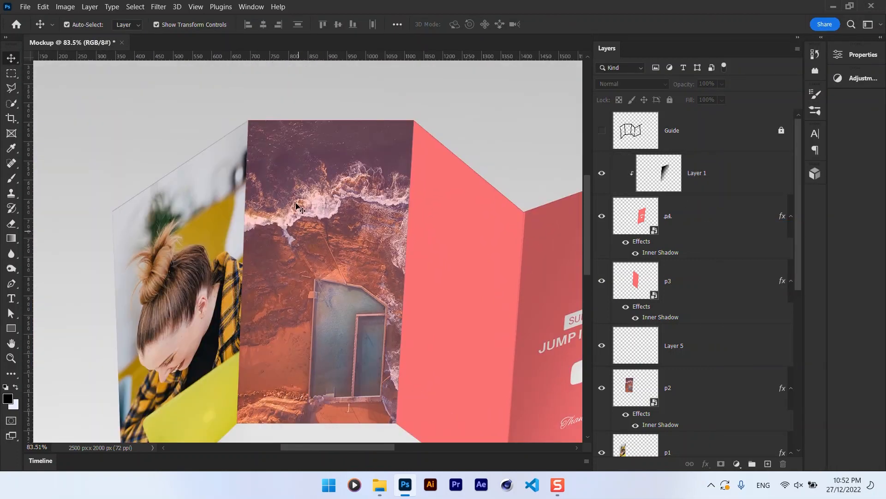
Step: On Layer 5, outline a polygonal shadow area running diagonally across p2 from the top of the p1 fold
{"action": "left_click", "coordinate": [323, 208]}
{"action": "left_click", "coordinate": [674, 345]}
{"action": "key", "text": "l"}
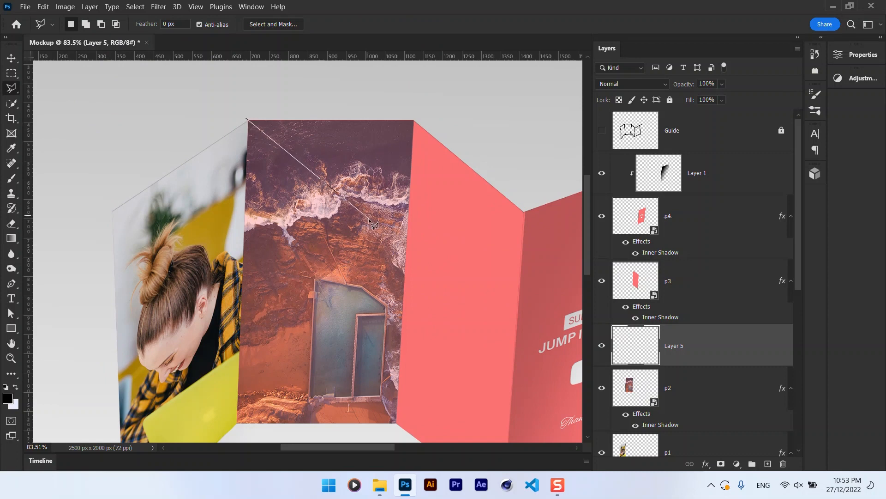
{"action": "left_click_drag", "start_coordinate": [380, 251], "coordinate": [402, 143]}
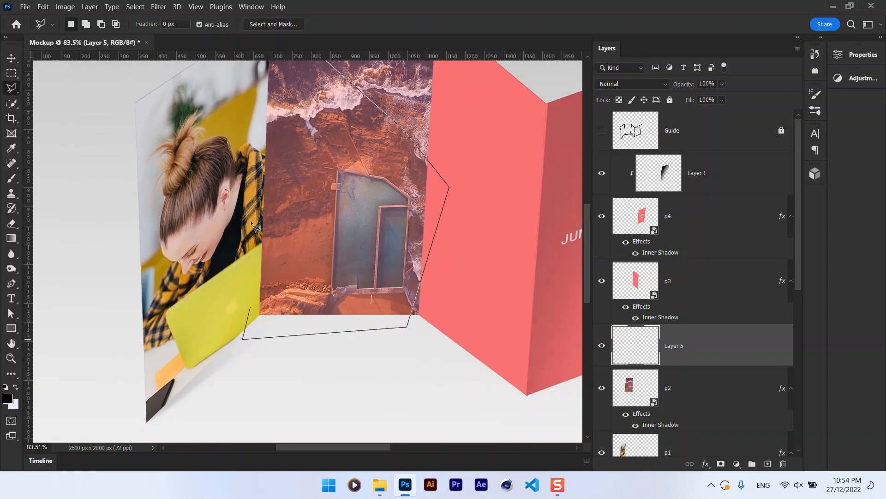
{"action": "left_click_drag", "start_coordinate": [254, 162], "coordinate": [272, 279]}
{"action": "left_click", "coordinate": [260, 154]}
{"action": "left_click", "coordinate": [288, 127]}
Step: Fill the selection with a black-to-transparent gradient fading from the p1 fold across p2
{"action": "key", "text": "g"}
{"action": "left_click_drag", "start_coordinate": [264, 167], "coordinate": [384, 247]}
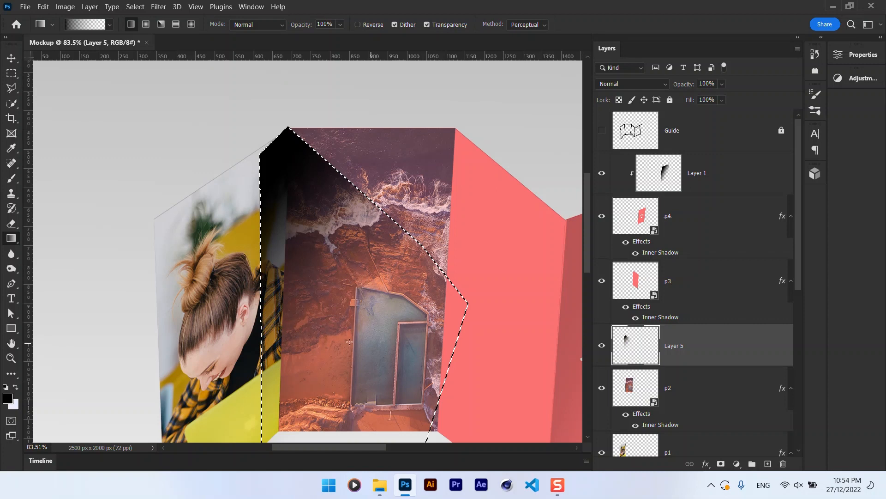
{"action": "key", "text": "ctrl+z"}
{"action": "left_click_drag", "start_coordinate": [239, 336], "coordinate": [461, 330]}
{"action": "key", "text": "ctrl+z"}
{"action": "left_click_drag", "start_coordinate": [258, 296], "coordinate": [358, 303]}
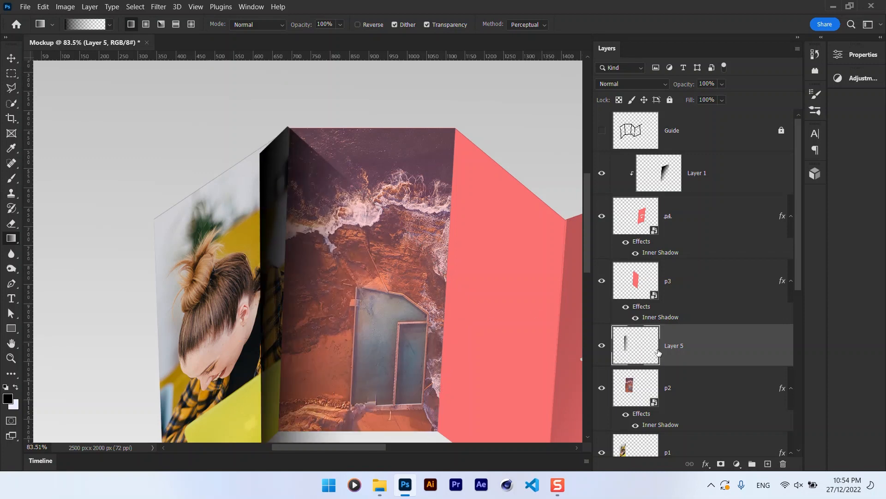
Step: Clip Layer 5 to p2 and convert it to a smart object
{"action": "left_click", "coordinate": [692, 366], "text": "alt"}
{"action": "right_click", "coordinate": [715, 349]}
{"action": "left_click", "coordinate": [733, 136]}
Step: Soften the Layer 5 shadow with a Gaussian Blur smart filter
{"action": "left_click", "coordinate": [158, 7]}
{"action": "left_click", "coordinate": [178, 19]}
{"action": "left_click_drag", "start_coordinate": [637, 216], "coordinate": [600, 216]}
{"action": "left_click", "coordinate": [722, 59]}
Step: Set Layer 5's blend mode to Darken and its opacity to 68%
{"action": "left_click", "coordinate": [661, 85]}
{"action": "left_click", "coordinate": [646, 120]}
{"action": "left_click_drag", "start_coordinate": [684, 86], "coordinate": [672, 88]}
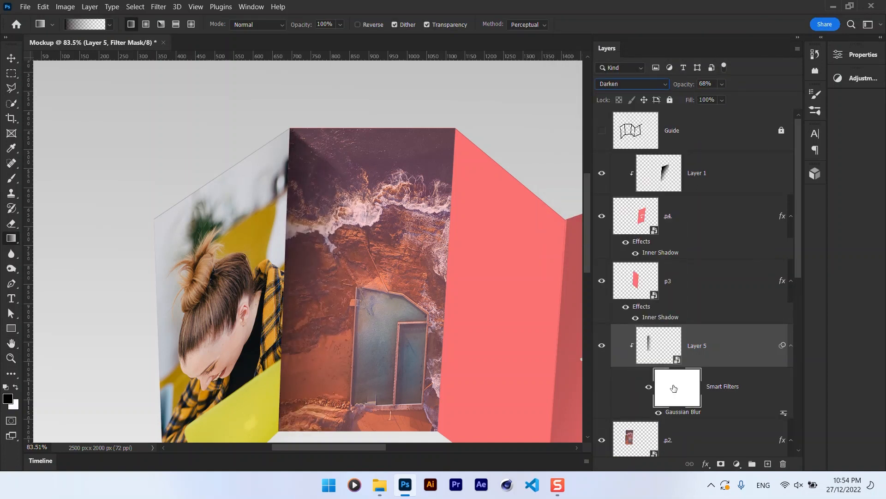
Step: Paint black on Layer 5's filter mask with a soft 73 px brush at the top of the p1–p2 fold
{"action": "left_click_drag", "start_coordinate": [276, 128], "coordinate": [335, 158]}
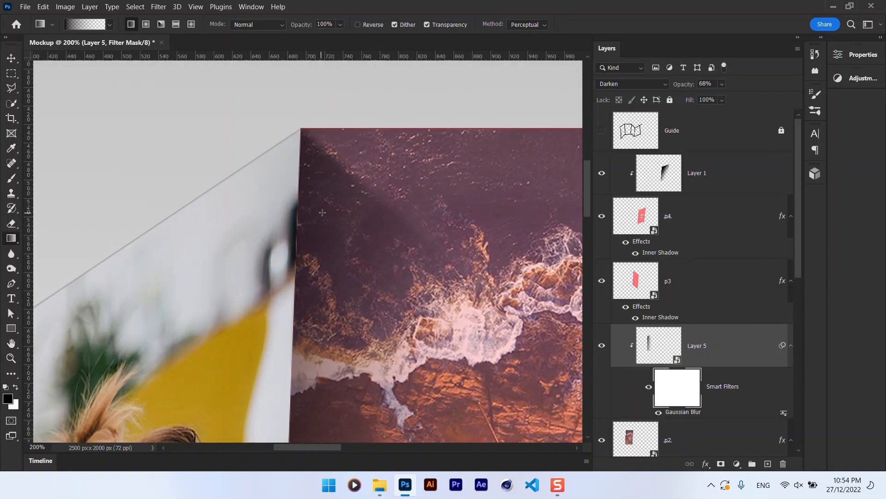
{"action": "key", "text": "b"}
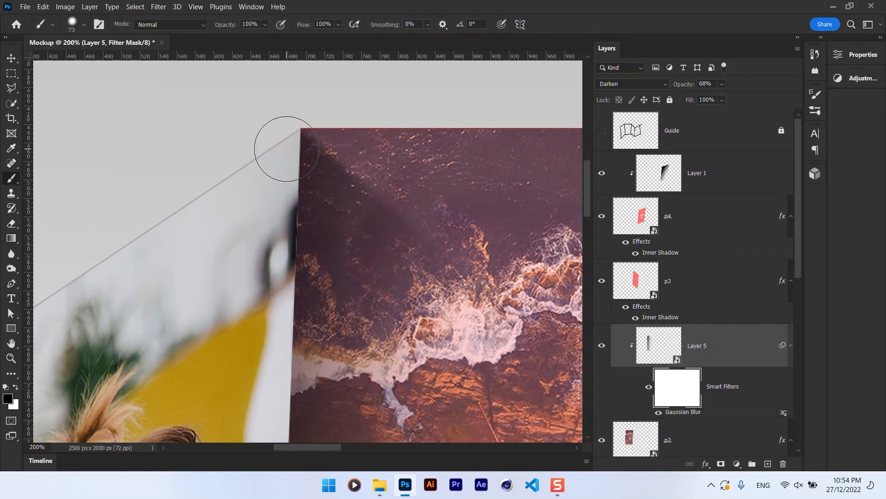
{"action": "left_click_drag", "start_coordinate": [310, 254], "coordinate": [275, 265]}
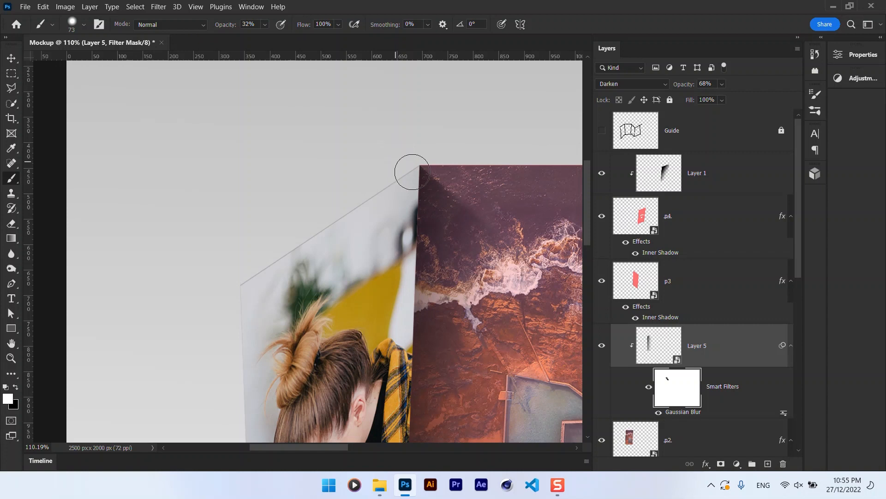
{"action": "left_click_drag", "start_coordinate": [366, 205], "coordinate": [214, 129]}
Step: Set Layer 5's opacity to 77%
{"action": "left_click_drag", "start_coordinate": [686, 86], "coordinate": [690, 85]}
{"action": "mouse_move", "coordinate": [280, 325]}
{"action": "left_mouse_down"}
{"action": "mouse_move", "coordinate": [253, 320]}
{"action": "mouse_move", "coordinate": [214, 284]}
{"action": "left_mouse_up"}
{"action": "key", "text": "v"}
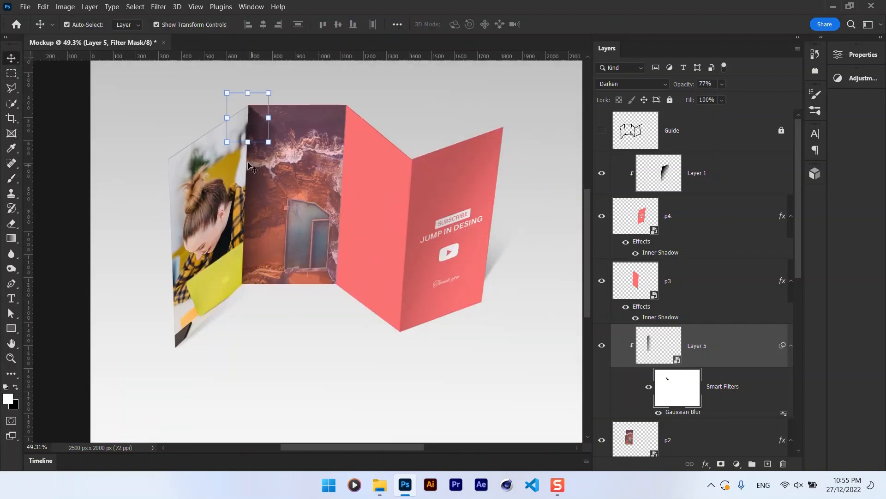
{"action": "left_click", "coordinate": [16, 240]}
{"action": "left_click", "coordinate": [13, 59]}
{"action": "left_click", "coordinate": [730, 353]}
{"action": "left_click", "coordinate": [669, 440]}
Step: Add a hard-edged Drop Shadow to p1 with a 2 px distance
{"action": "left_click", "coordinate": [216, 296]}
{"action": "left_click", "coordinate": [705, 464]}
{"action": "left_click", "coordinate": [719, 463]}
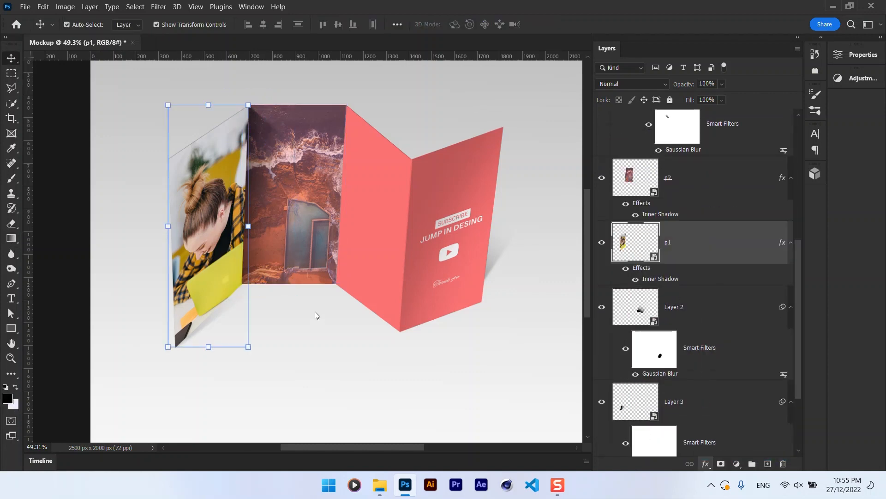
{"action": "left_click_drag", "start_coordinate": [633, 240], "coordinate": [574, 254]}
{"action": "left_click_drag", "start_coordinate": [637, 190], "coordinate": [628, 183]}
{"action": "double_click", "coordinate": [695, 212]}
{"action": "type", "text": "2"}
{"action": "left_click_drag", "start_coordinate": [611, 114], "coordinate": [614, 93]}
{"action": "left_click_drag", "start_coordinate": [198, 301], "coordinate": [227, 250]}
Step: Set p1's Drop Shadow colour to light grey bfbfbf and apply the layer style
{"action": "left_click_drag", "start_coordinate": [545, 97], "coordinate": [576, 90]}
{"action": "left_click", "coordinate": [733, 134]}
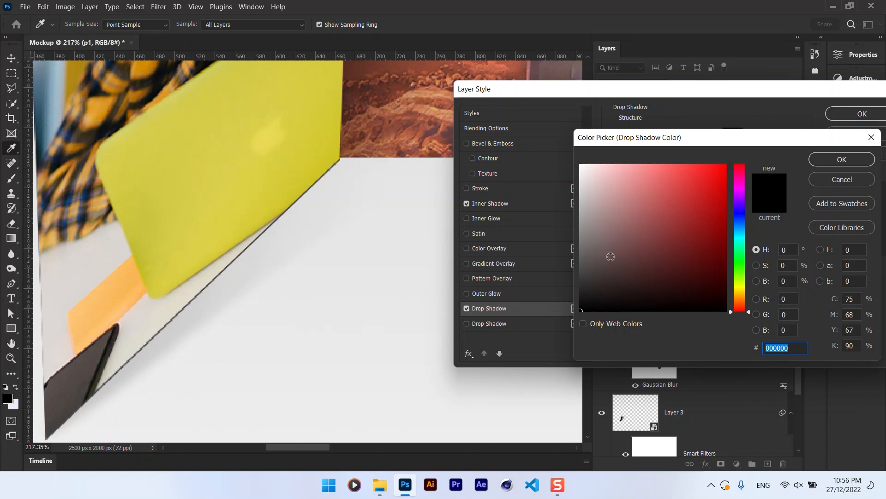
{"action": "type", "text": "707070"}
{"action": "left_click_drag", "start_coordinate": [584, 255], "coordinate": [577, 201]}
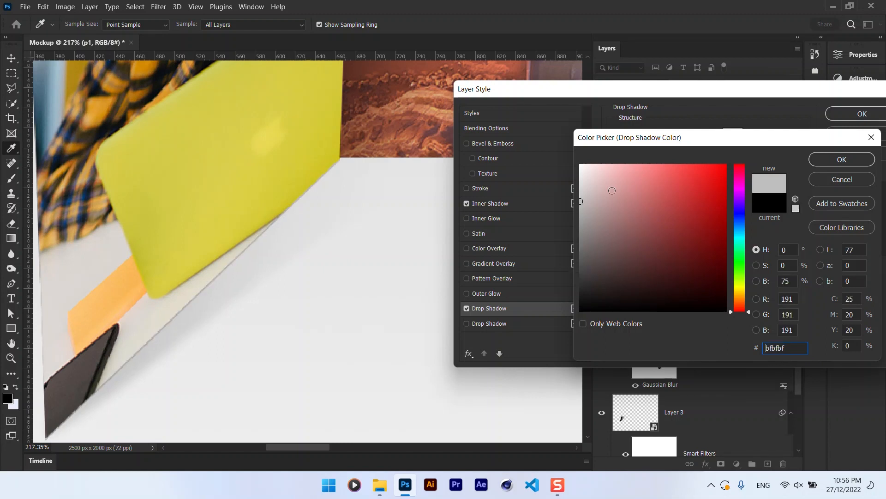
{"action": "left_click", "coordinate": [841, 159]}
{"action": "left_click", "coordinate": [851, 115]}
Step: Fine-tune p2 with a free transform at its lower corner where it meets p1
{"action": "left_click", "coordinate": [417, 133]}
{"action": "left_click", "coordinate": [653, 236]}
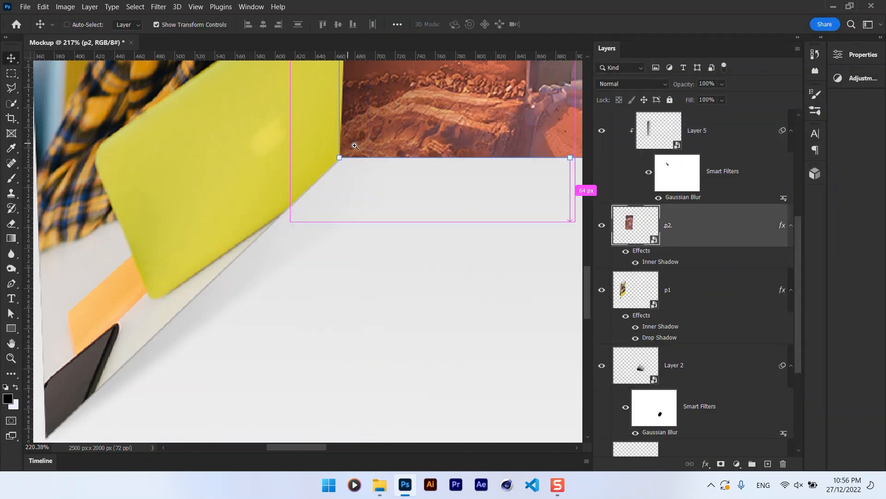
{"action": "left_click_drag", "start_coordinate": [346, 142], "coordinate": [406, 144]}
{"action": "key", "text": "ctrl+t"}
{"action": "right_click", "coordinate": [352, 223]}
{"action": "left_click", "coordinate": [373, 295]}
{"action": "left_click_drag", "start_coordinate": [315, 248], "coordinate": [220, 232]}
{"action": "left_click", "coordinate": [573, 24]}
{"action": "left_click", "coordinate": [706, 464]}
{"action": "left_click", "coordinate": [719, 454]}
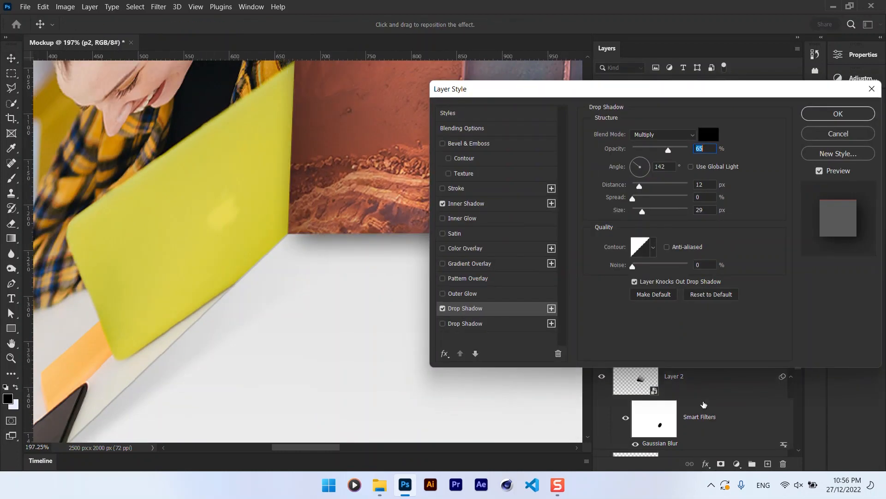
{"action": "left_click", "coordinate": [840, 137]}
Step: Copy p1's Drop Shadow effect to p2
{"action": "left_click_drag", "start_coordinate": [387, 352], "coordinate": [376, 295]}
{"action": "left_click", "coordinate": [142, 183]}
{"action": "left_click_drag", "start_coordinate": [668, 339], "coordinate": [702, 240]}
Step: Copy the same Drop Shadow effect to p3 and p4
{"action": "left_click_drag", "start_coordinate": [304, 234], "coordinate": [3, 269]}
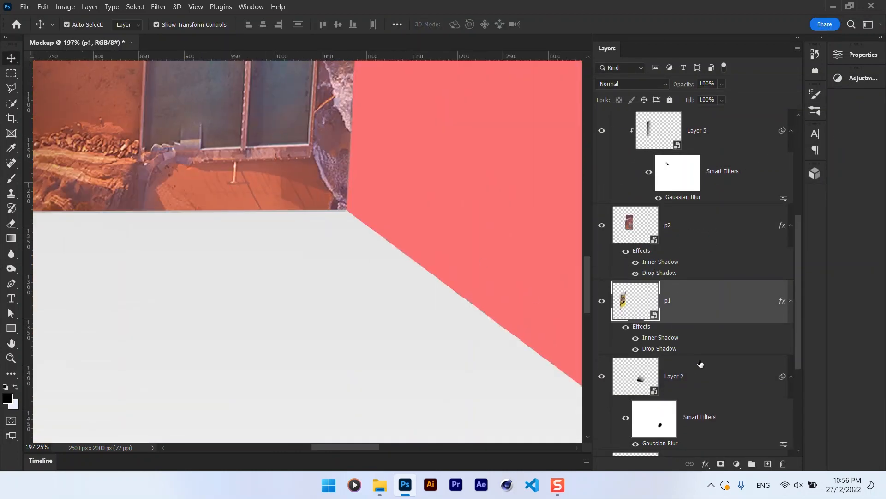
{"action": "left_click", "coordinate": [504, 202]}
{"action": "left_click_drag", "start_coordinate": [661, 339], "coordinate": [683, 134]}
{"action": "left_click_drag", "start_coordinate": [400, 293], "coordinate": [46, 278]}
{"action": "left_click_drag", "start_coordinate": [480, 309], "coordinate": [426, 304]}
{"action": "scroll", "coordinate": [769, 238], "scroll_direction": "up", "scroll_amount": 3}
{"action": "left_click_drag", "start_coordinate": [664, 308], "coordinate": [685, 199]}
{"action": "left_click_drag", "start_coordinate": [259, 321], "coordinate": [226, 321]}
Step: Shift the Layer 2 cast shadow rightward so it follows p4's outer edge
{"action": "left_click", "coordinate": [399, 249]}
{"action": "mouse_move", "coordinate": [389, 234]}
{"action": "left_mouse_down"}
{"action": "mouse_move", "coordinate": [400, 251]}
{"action": "mouse_move", "coordinate": [396, 235]}
{"action": "left_mouse_up"}
{"action": "left_click_drag", "start_coordinate": [367, 294], "coordinate": [444, 294]}
{"action": "left_click_drag", "start_coordinate": [398, 246], "coordinate": [309, 282]}
{"action": "left_click", "coordinate": [561, 299]}
Step: Group all panel, shading and shadow layers from Layer 1 down to Layer 3, and check the group by toggling its visibility
{"action": "scroll", "coordinate": [707, 195], "scroll_direction": "up", "scroll_amount": 5}
{"action": "left_click", "coordinate": [709, 185]}
{"action": "scroll", "coordinate": [713, 222], "scroll_direction": "down", "scroll_amount": 8}
{"action": "left_click", "coordinate": [715, 292], "text": "shift"}
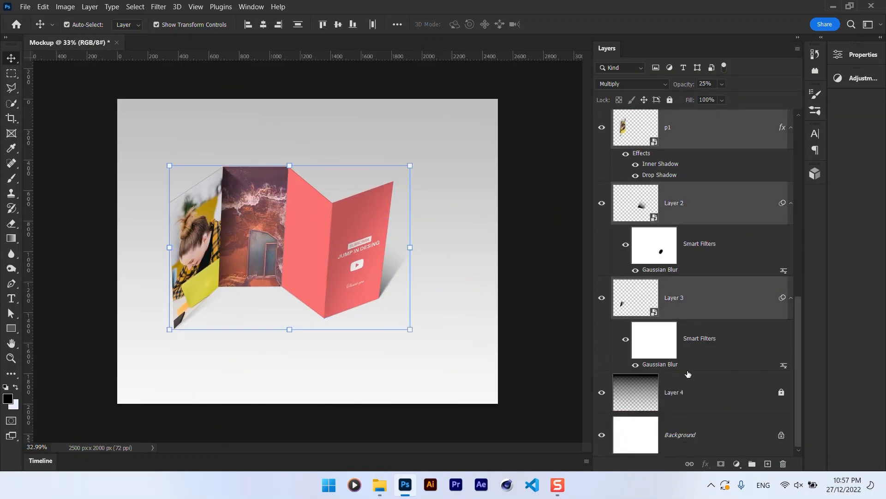
{"action": "key", "text": "ctrl+g"}
{"action": "key", "text": "g"}
{"action": "left_click", "coordinate": [604, 160]}
{"action": "left_click", "coordinate": [602, 160]}
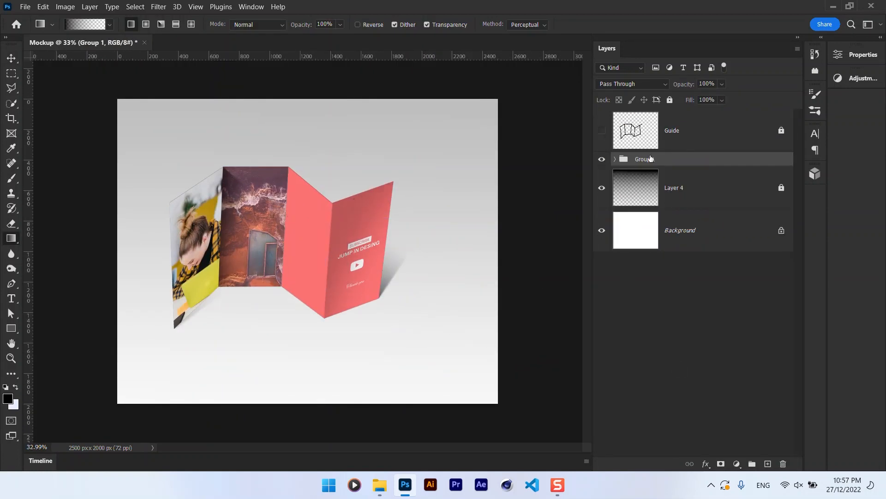
Step: Scale up Group 1 and reposition the brochure near the centre of the canvas
{"action": "left_click", "coordinate": [11, 58]}
{"action": "left_click_drag", "start_coordinate": [411, 165], "coordinate": [432, 152]}
{"action": "left_click_drag", "start_coordinate": [380, 235], "coordinate": [419, 257]}
{"action": "left_click_drag", "start_coordinate": [470, 172], "coordinate": [450, 185]}
{"action": "left_click_drag", "start_coordinate": [373, 293], "coordinate": [381, 276]}
{"action": "key", "text": "Return"}
{"action": "left_click", "coordinate": [562, 172]}
{"action": "scroll", "coordinate": [549, 185], "scroll_direction": "up", "scroll_amount": 3}
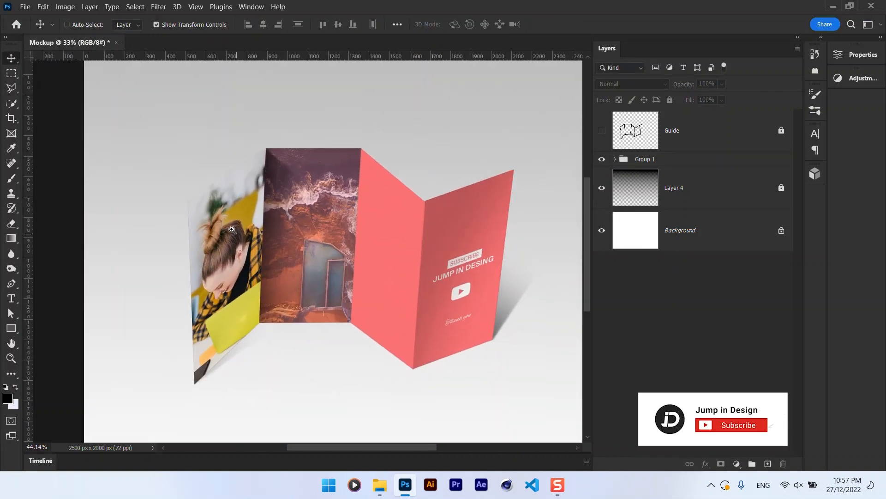
Step: Create an empty layer directly above Background, set up a black-to-light gradient, and make the new Layer 6 active
{"action": "scroll", "coordinate": [550, 184], "scroll_direction": "down", "scroll_amount": 1}
{"action": "left_click", "coordinate": [706, 230]}
{"action": "left_click", "coordinate": [769, 464]}
{"action": "left_click", "coordinate": [11, 238]}
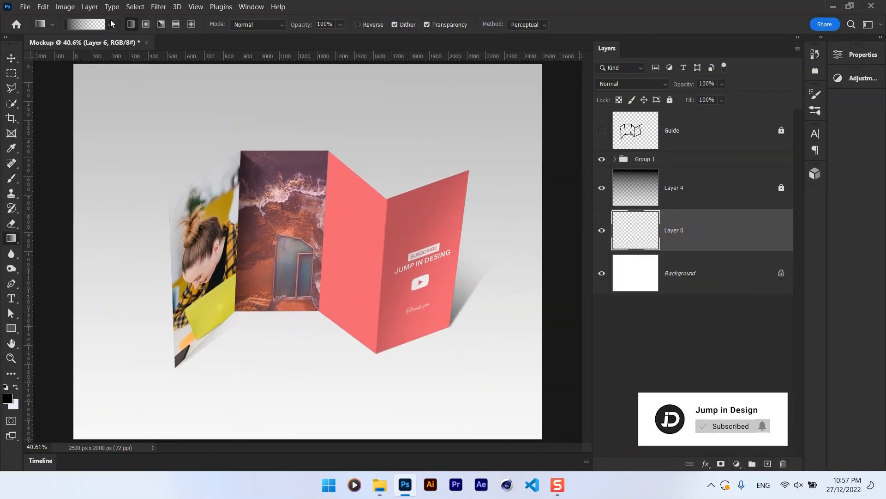
{"action": "left_click", "coordinate": [110, 25]}
{"action": "left_click", "coordinate": [33, 62]}
{"action": "left_click", "coordinate": [347, 6]}
{"action": "key", "text": "ctrl+minus"}
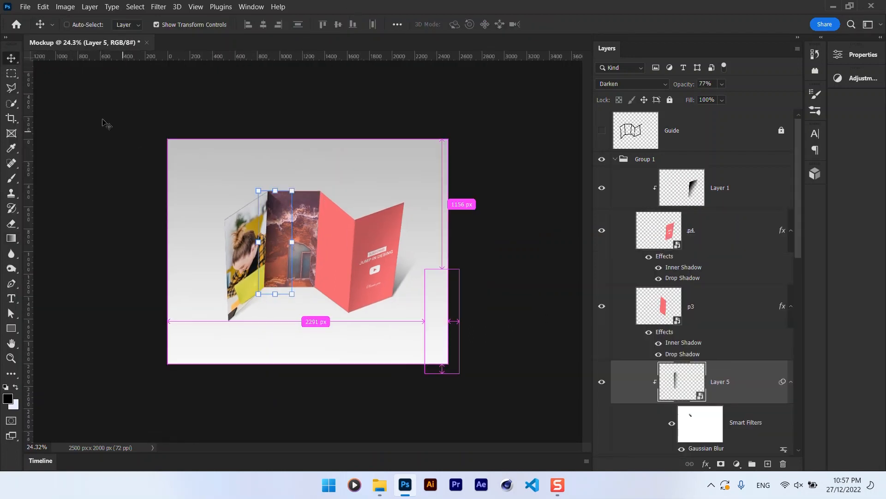
{"action": "scroll", "coordinate": [734, 366], "scroll_direction": "down", "scroll_amount": 5}
{"action": "left_click", "coordinate": [734, 392]}
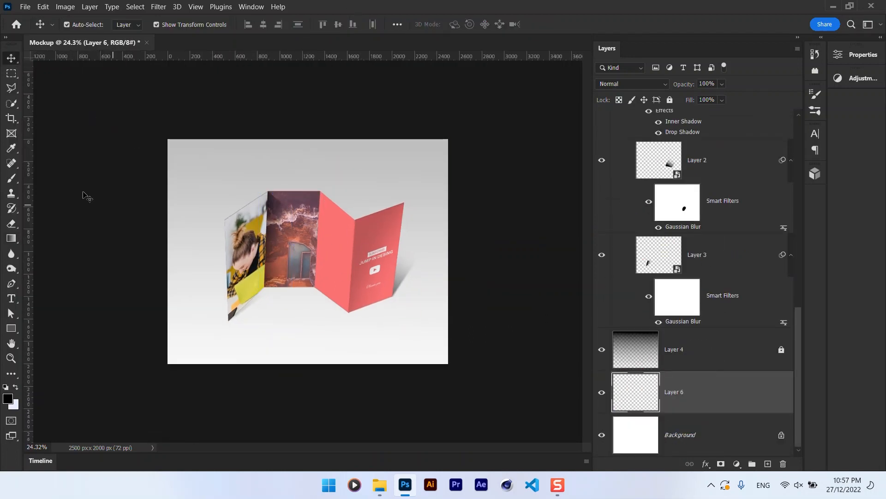
Step: Fill Layer 6 with a radial black-to-light gradient running diagonally from the canvas's upper left to beyond its lower right corner
{"action": "key", "text": "g"}
{"action": "left_click_drag", "start_coordinate": [302, 180], "coordinate": [462, 316]}
{"action": "key", "text": "ctrl+z"}
{"action": "left_click_drag", "start_coordinate": [220, 192], "coordinate": [522, 427]}
Step: Blend Layer 6 into the backdrop with Multiply mode at about 45% opacity
{"action": "mouse_move", "coordinate": [684, 86]}
{"action": "left_mouse_down"}
{"action": "mouse_move", "coordinate": [661, 87]}
{"action": "mouse_move", "coordinate": [679, 86]}
{"action": "mouse_move", "coordinate": [671, 87]}
{"action": "left_mouse_up"}
{"action": "left_click", "coordinate": [646, 85]}
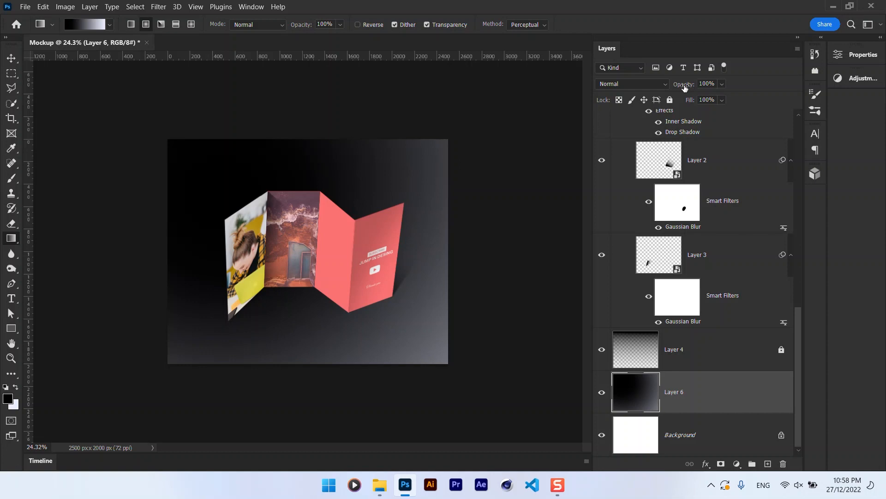
{"action": "left_click", "coordinate": [607, 128]}
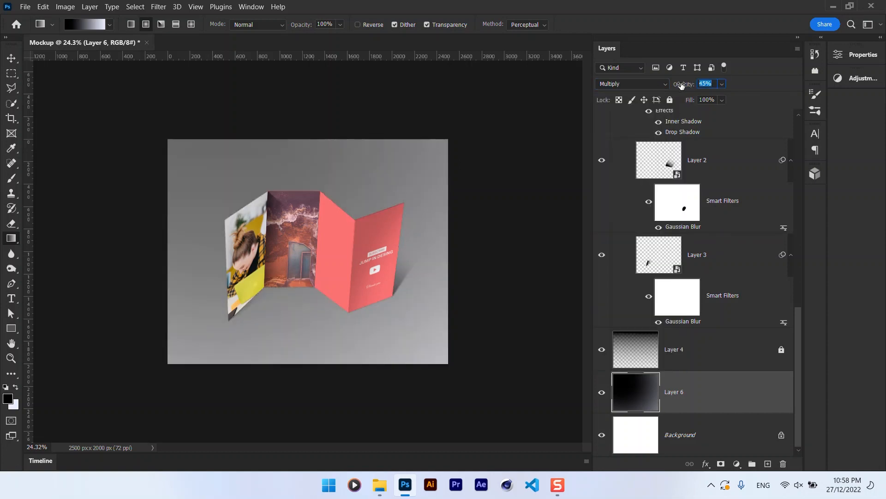
{"action": "left_click", "coordinate": [11, 60]}
{"action": "left_click", "coordinate": [109, 131], "text": "ctrl"}
{"action": "left_click_drag", "start_coordinate": [279, 299], "coordinate": [312, 256]}
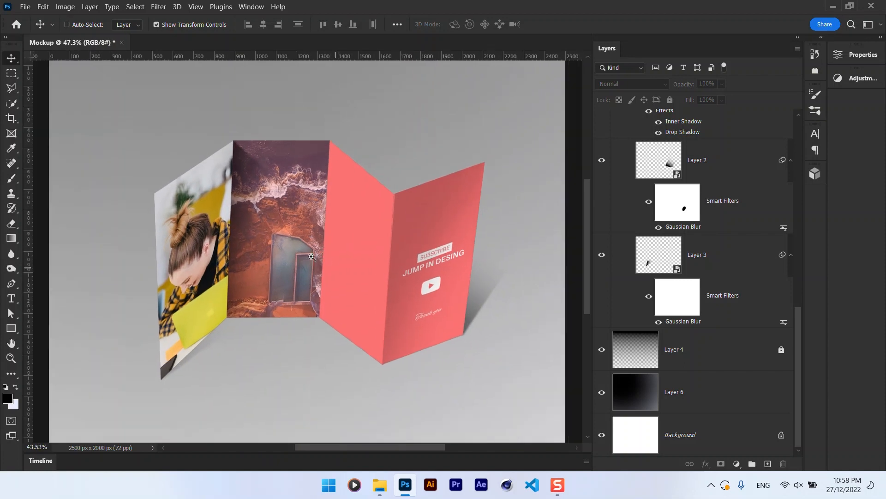
Step: Add a dusty pink Solid Color fill layer above Layer 6 and set its blend mode to Multiply
{"action": "key", "text": "ctrl+0"}
{"action": "left_click", "coordinate": [706, 391]}
{"action": "left_click", "coordinate": [737, 463]}
{"action": "left_click", "coordinate": [752, 265]}
{"action": "left_click", "coordinate": [623, 192]}
{"action": "left_click_drag", "start_coordinate": [623, 192], "coordinate": [618, 187]}
{"action": "left_click", "coordinate": [824, 158]}
{"action": "left_click", "coordinate": [619, 85]}
{"action": "left_click", "coordinate": [612, 128]}
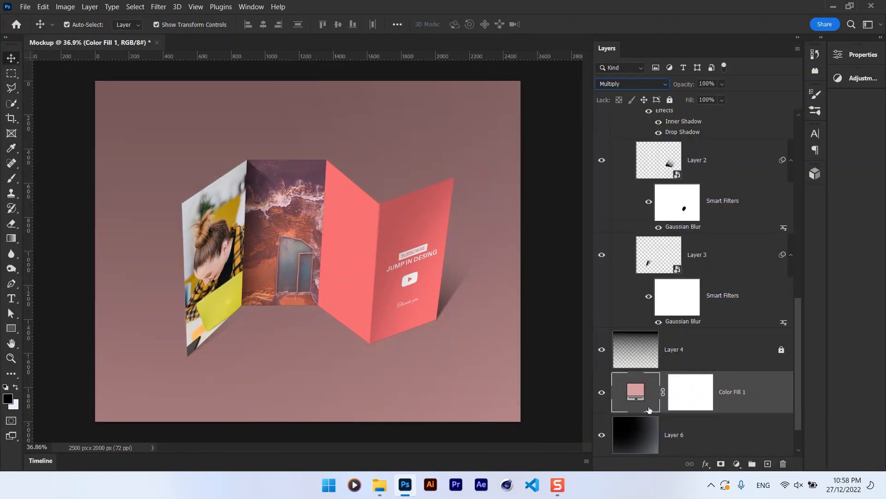
Step: Try other shades for the Color Fill 1 layer
{"action": "double_click", "coordinate": [638, 394]}
{"action": "mouse_move", "coordinate": [625, 188]}
{"action": "left_mouse_down"}
{"action": "mouse_move", "coordinate": [675, 171]}
{"action": "mouse_move", "coordinate": [694, 274]}
{"action": "mouse_move", "coordinate": [726, 219]}
{"action": "mouse_move", "coordinate": [740, 237]}
{"action": "mouse_move", "coordinate": [741, 299]}
{"action": "left_mouse_up"}
{"action": "mouse_move", "coordinate": [643, 176]}
{"action": "left_mouse_down"}
{"action": "mouse_move", "coordinate": [652, 180]}
{"action": "mouse_move", "coordinate": [648, 169]}
{"action": "left_mouse_up"}
{"action": "left_click", "coordinate": [831, 159]}
{"action": "left_click", "coordinate": [534, 260]}
Step: Change the Color Fill 1 colour to a near-white light grey for a neutral backdrop
{"action": "double_click", "coordinate": [643, 394]}
{"action": "mouse_move", "coordinate": [593, 184]}
{"action": "left_mouse_down"}
{"action": "mouse_move", "coordinate": [573, 165]}
{"action": "mouse_move", "coordinate": [562, 223]}
{"action": "mouse_move", "coordinate": [553, 175]}
{"action": "left_mouse_up"}
{"action": "left_click", "coordinate": [824, 161]}
{"action": "left_click", "coordinate": [542, 249]}
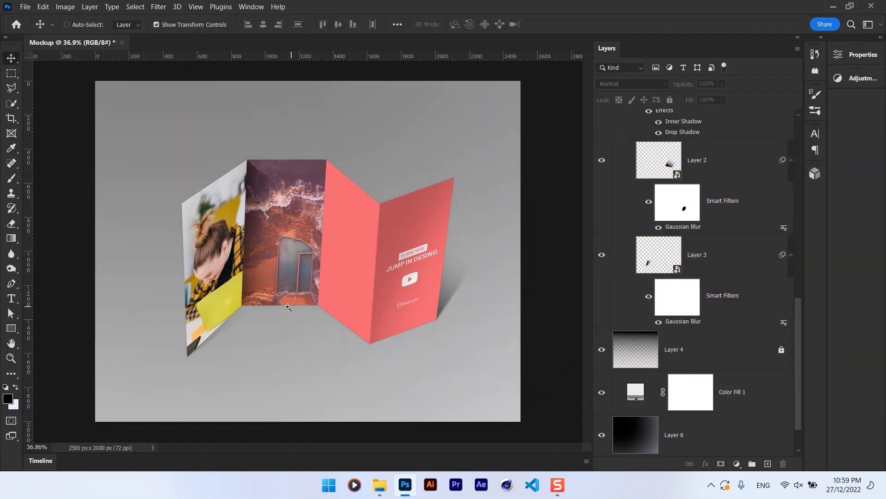